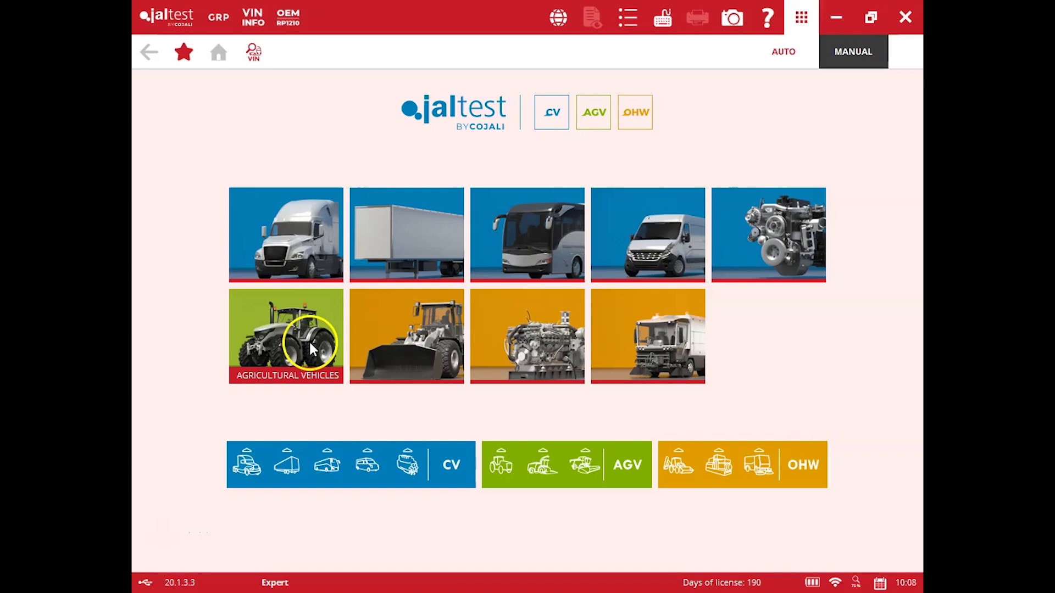
Step: Pick CASE IH agricultural vehicles, filter to Magnum Series, and choose the Magnum CVT Final Tier 4 model
left_click(310, 343)
left_click(291, 266)
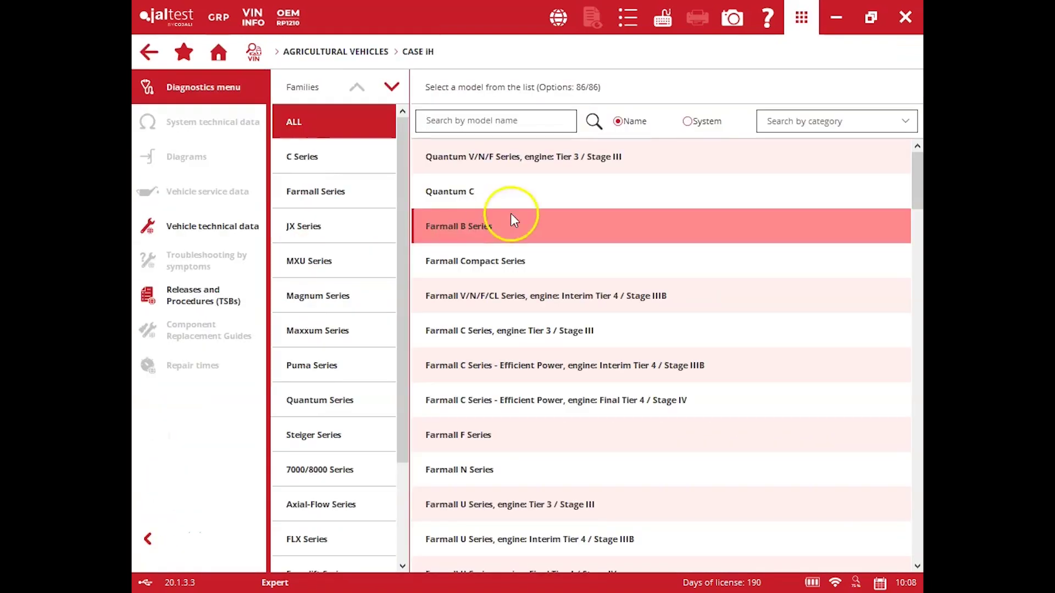
left_click(364, 318)
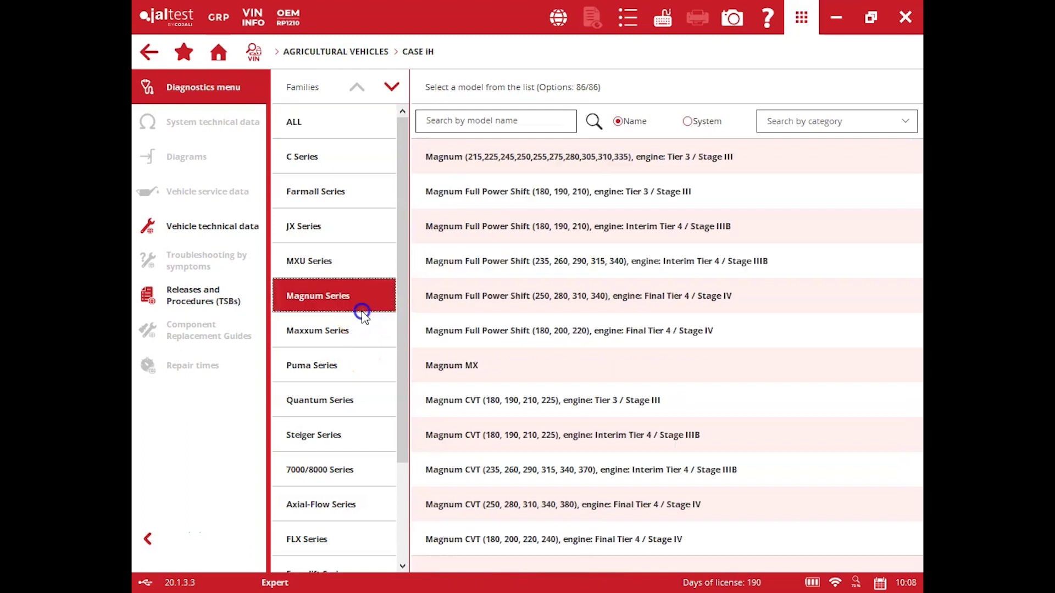
left_click(715, 503)
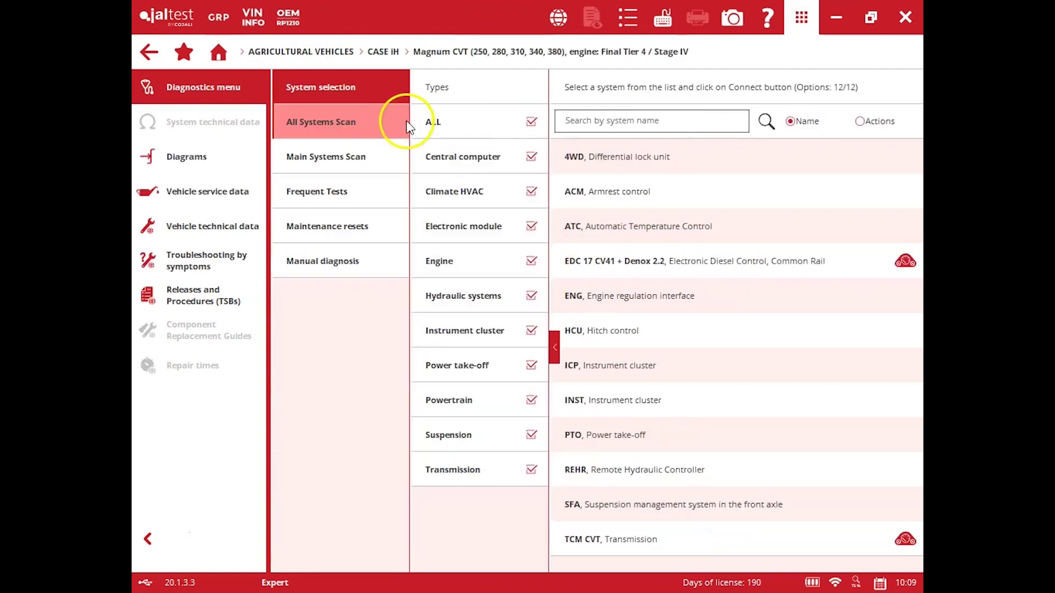
Step: Run an All Systems Scan, accepting the long-duration warning
left_click(367, 122)
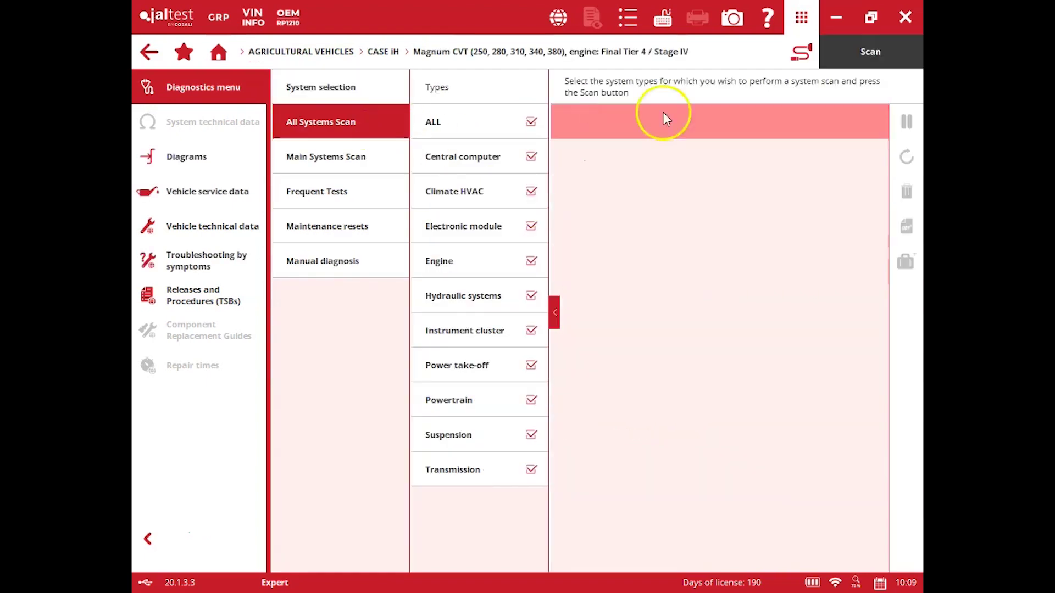
left_click(901, 52)
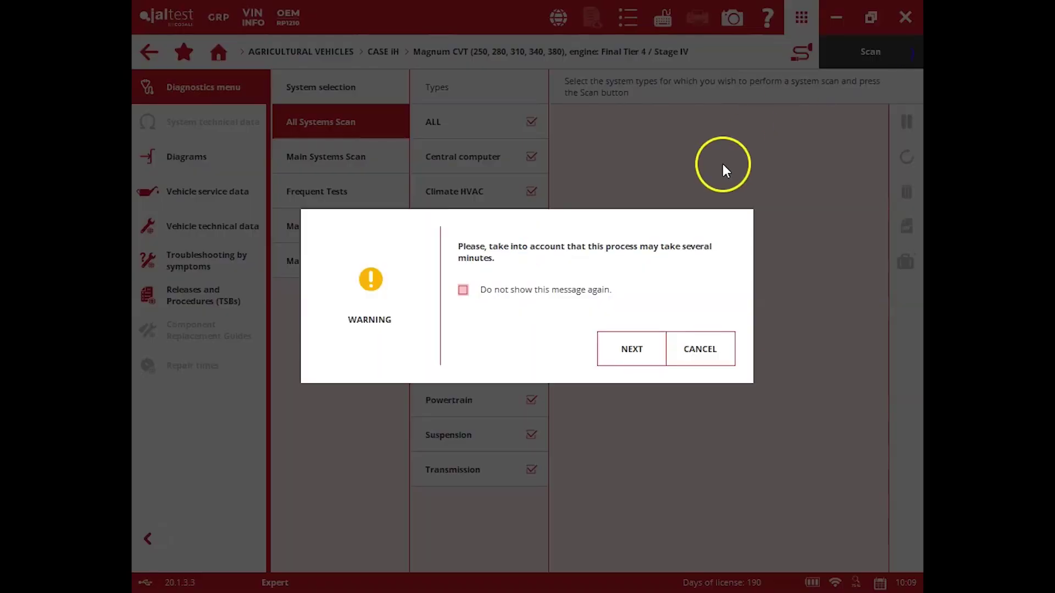
left_click(637, 356)
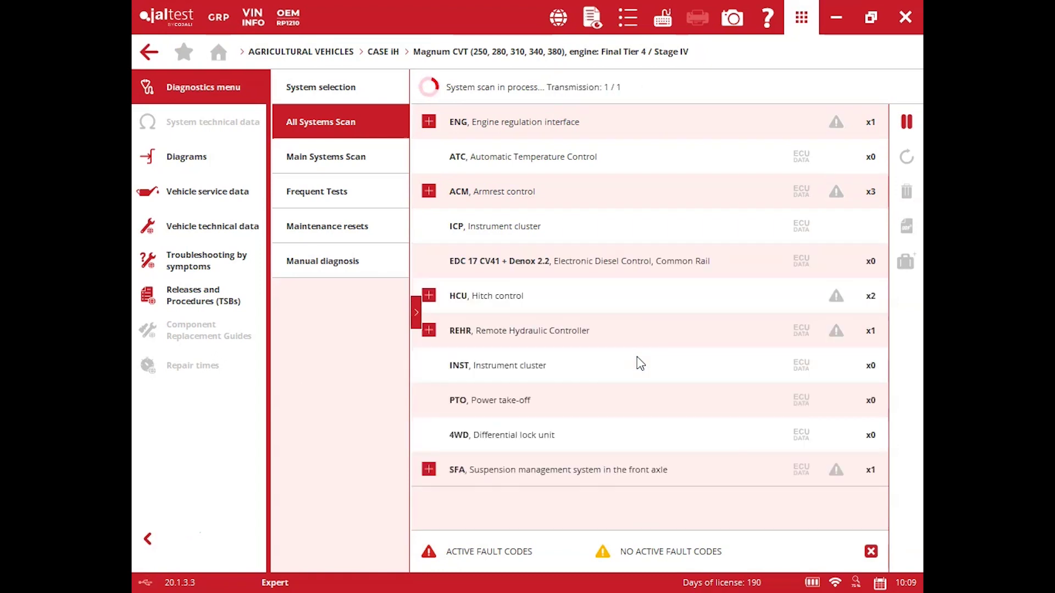
Step: Expand the ENG row to view its NH3 sensor fault code, then select ACM
left_click(810, 275)
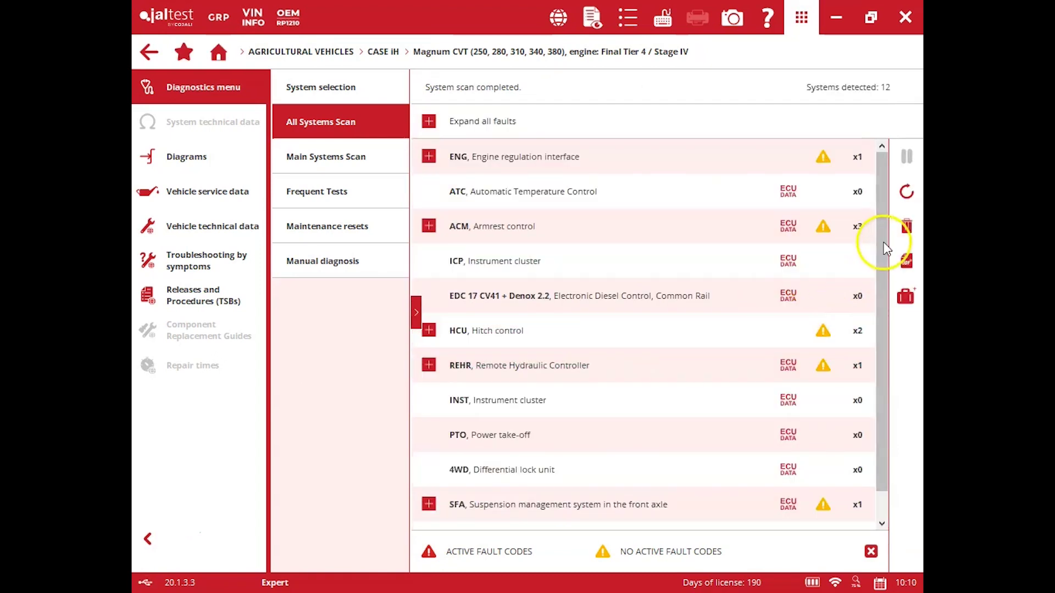
left_click(681, 163)
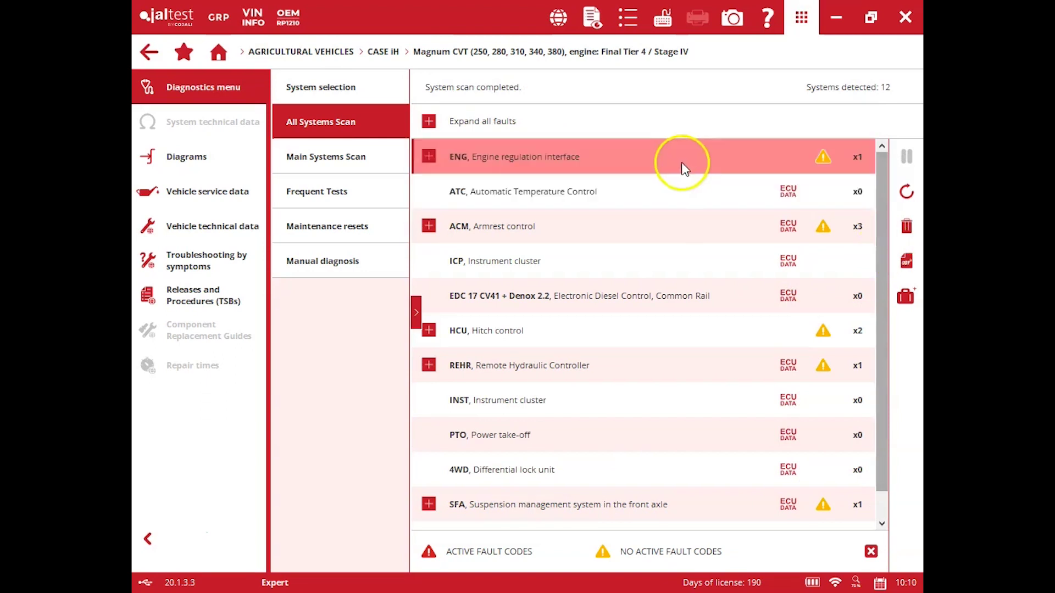
left_click(428, 158)
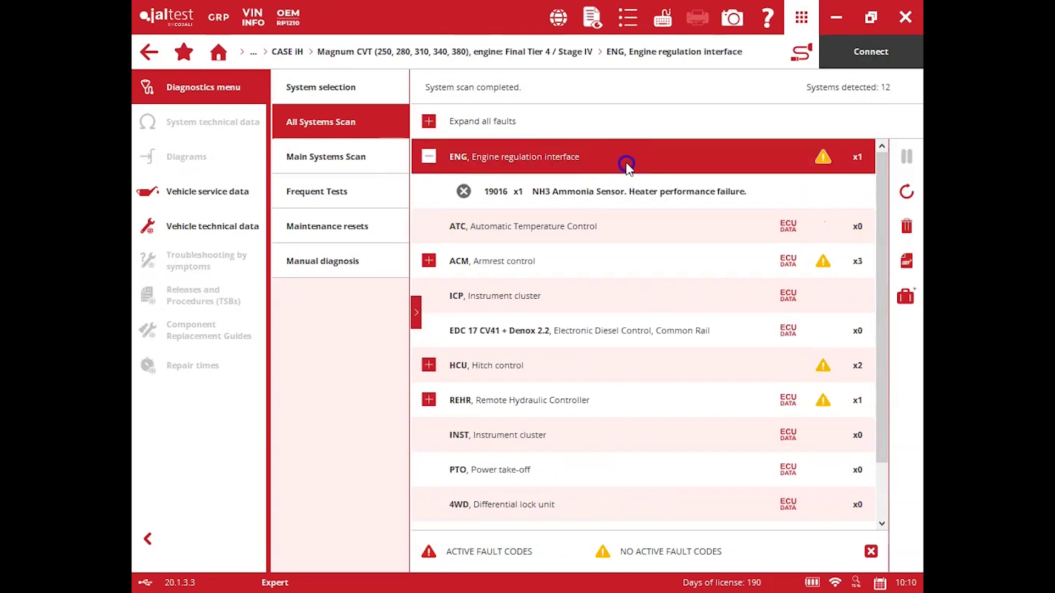
left_click(676, 261)
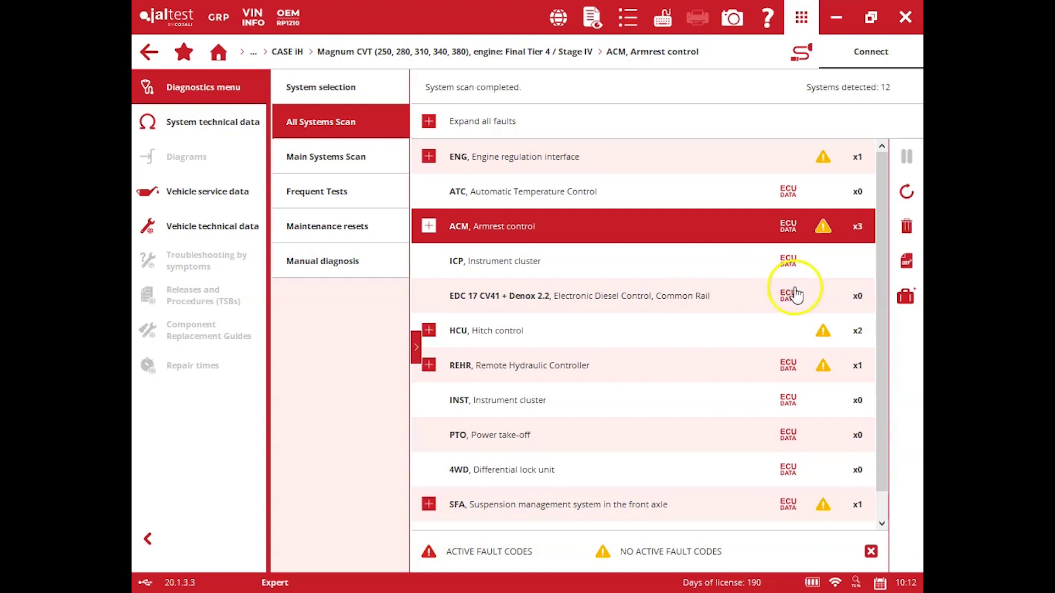
Step: Connect to the EDC 17 CV41 + Denox 2.2 unit using the SCR + DPF variant
left_click(714, 280)
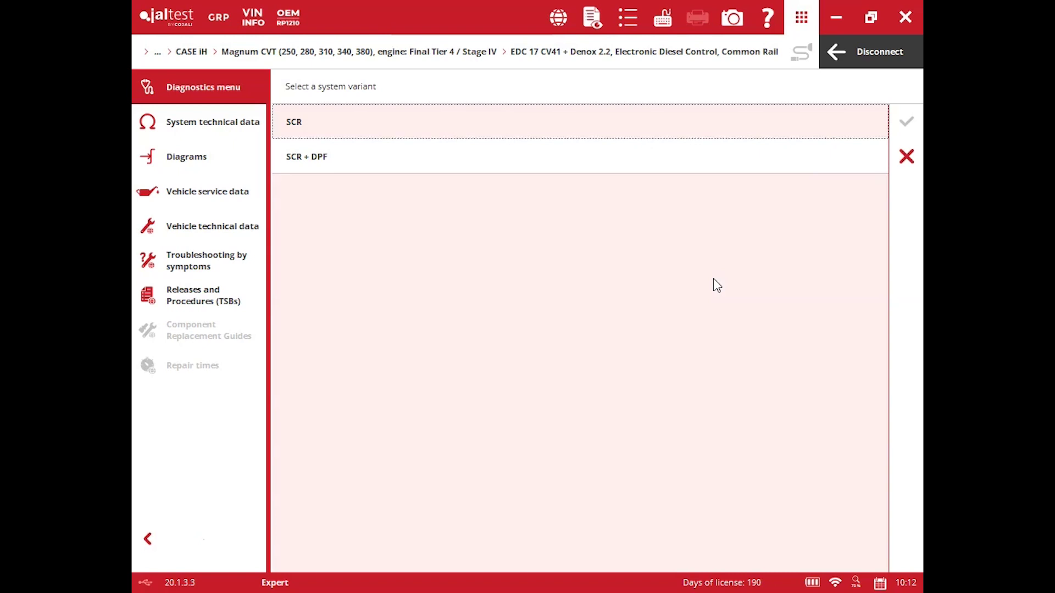
left_click(710, 164)
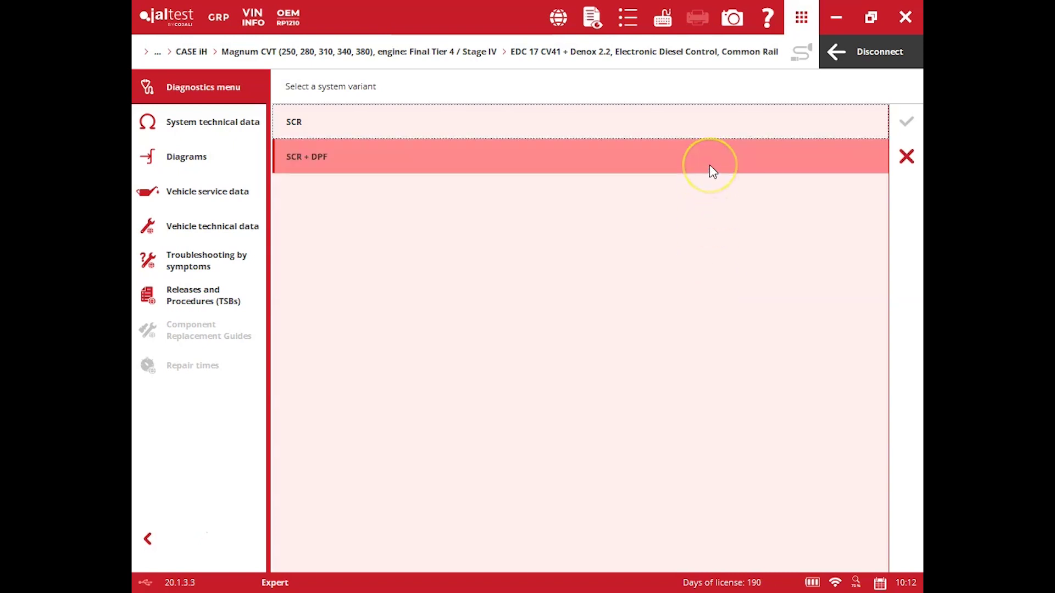
left_click(911, 130)
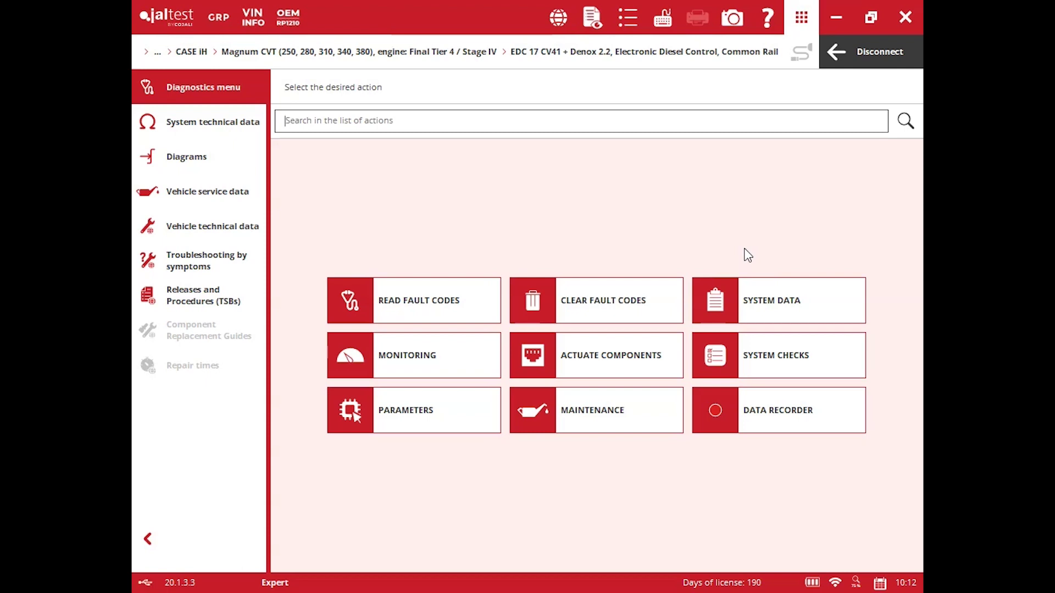
Step: Read the engine fault codes, finding none, and open System Data
left_click(436, 291)
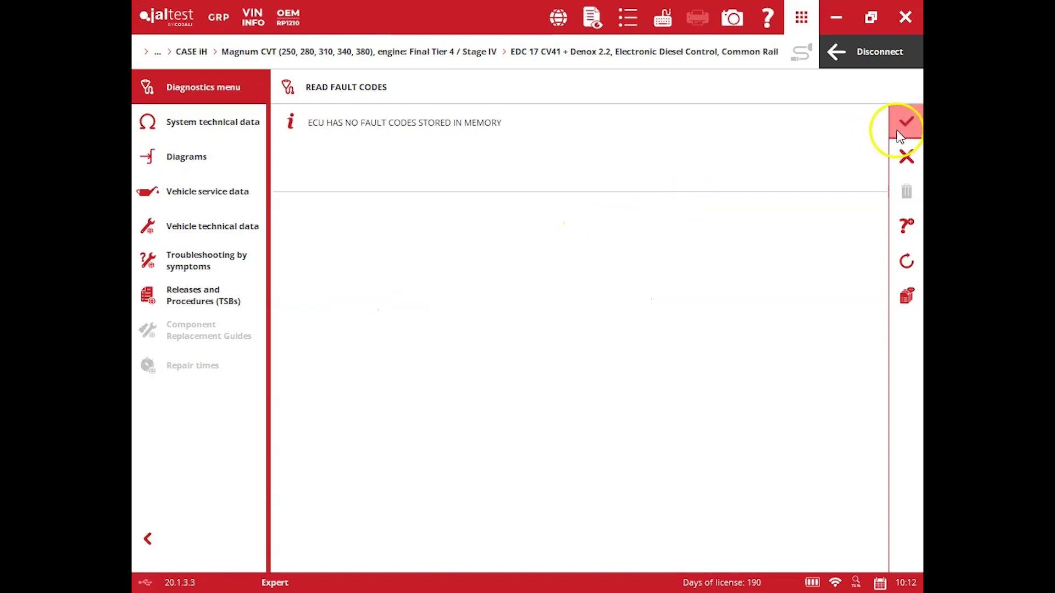
left_click(904, 157)
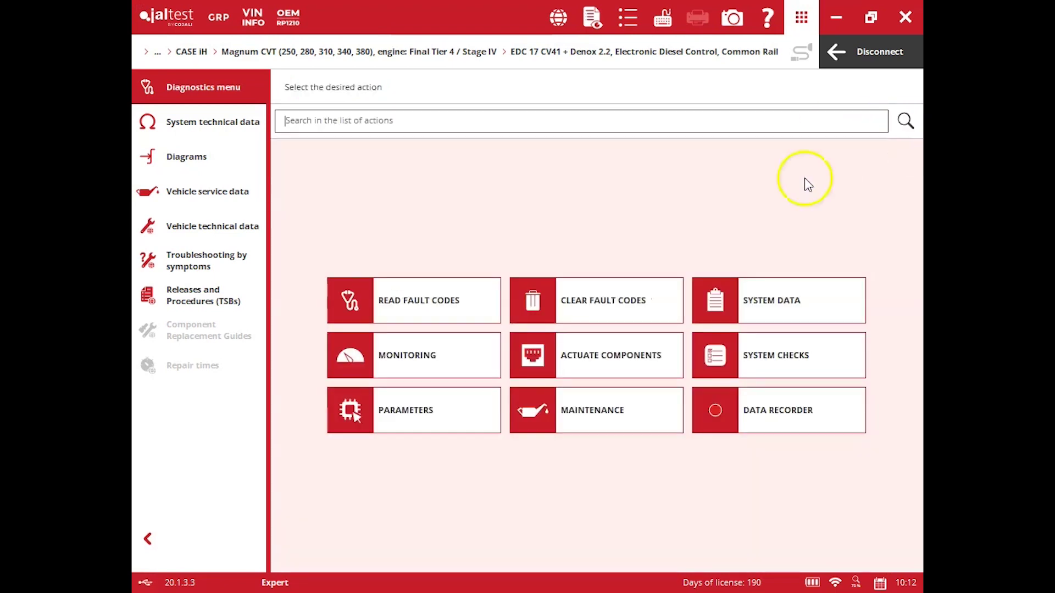
left_click(751, 287)
Step: View the engine ECU data and max/min registered values, e.g. 2575 rpm and 111 °C coolant
left_click(665, 202)
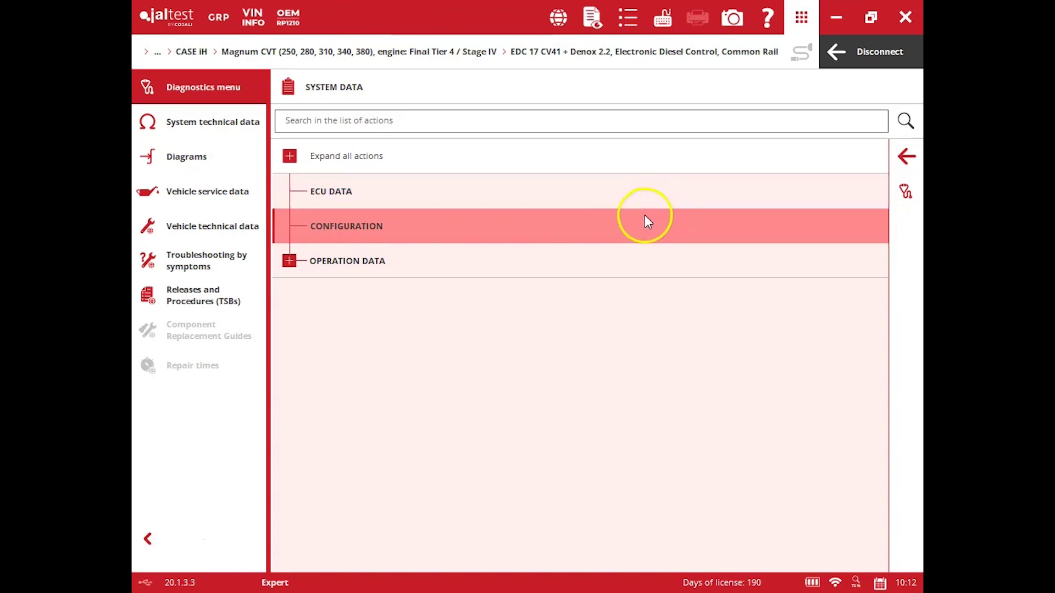
left_click(289, 261)
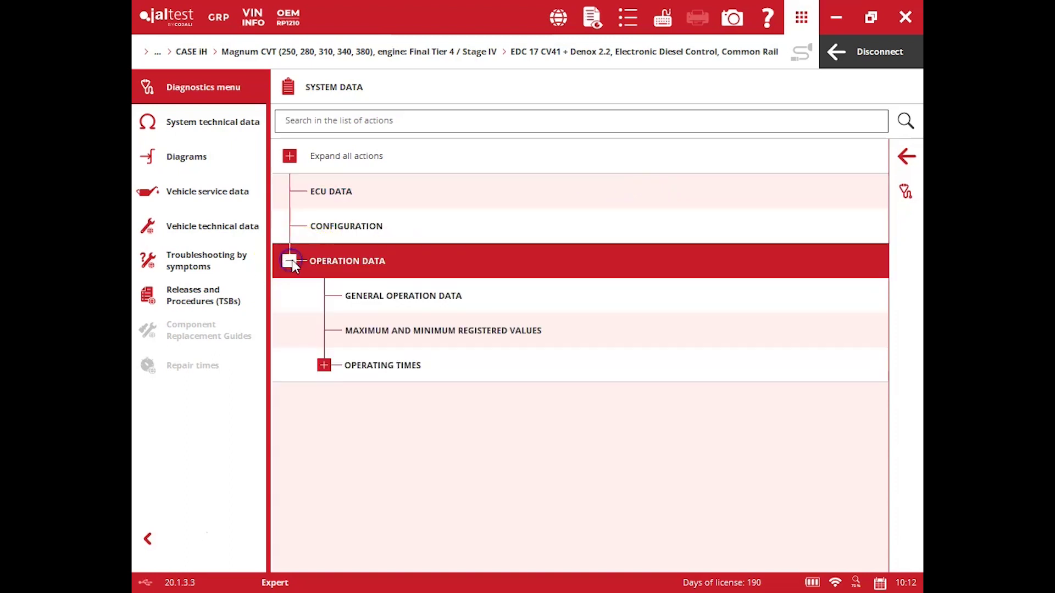
left_click(516, 194)
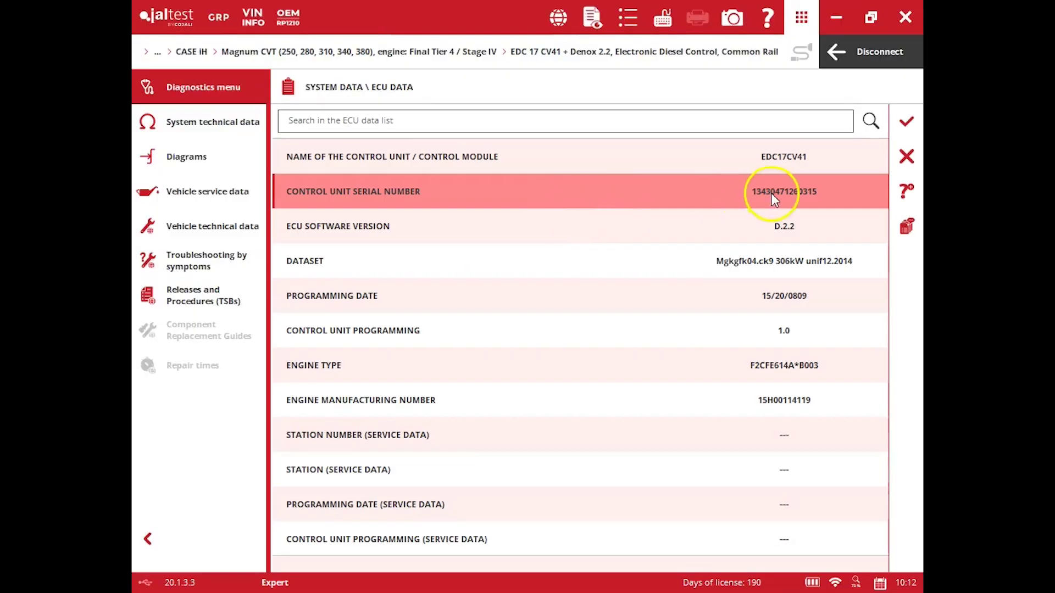
left_click(917, 137)
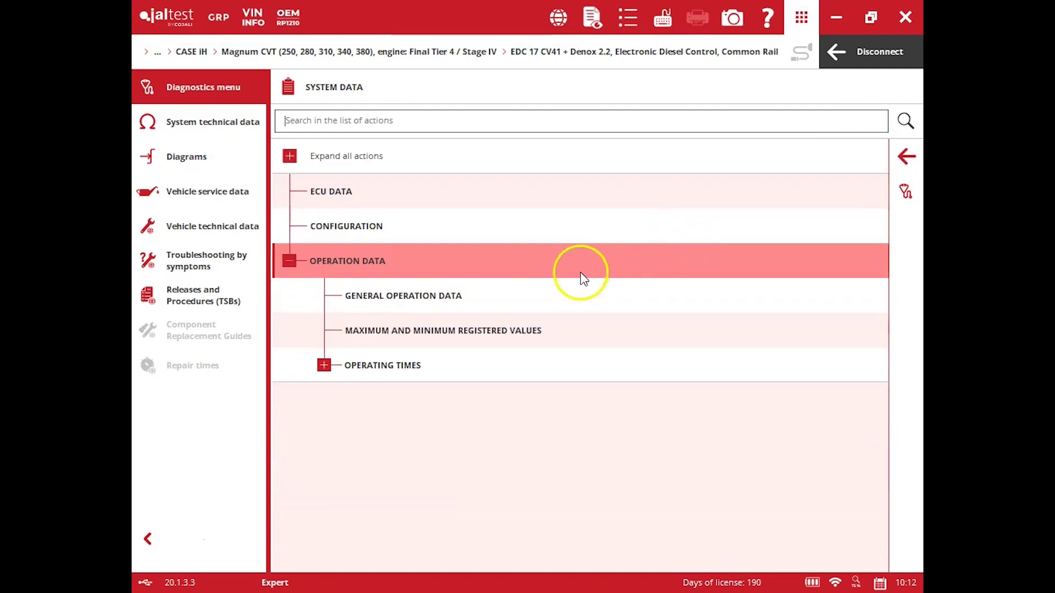
left_click(512, 328)
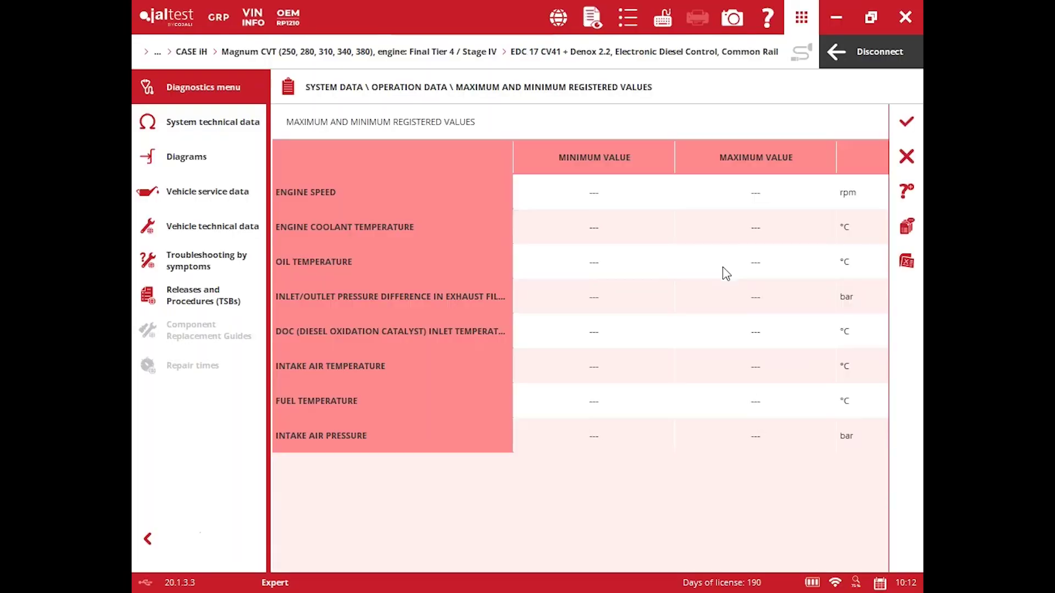
left_click(903, 165)
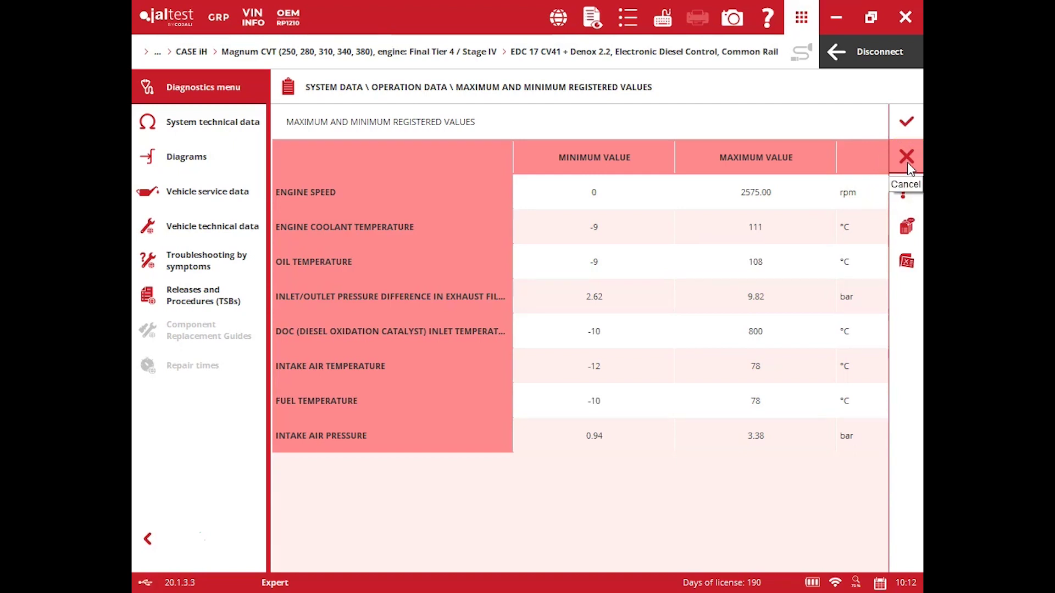
Step: In Monitoring's live data selection, select every parameter and display the readings
left_click(902, 160)
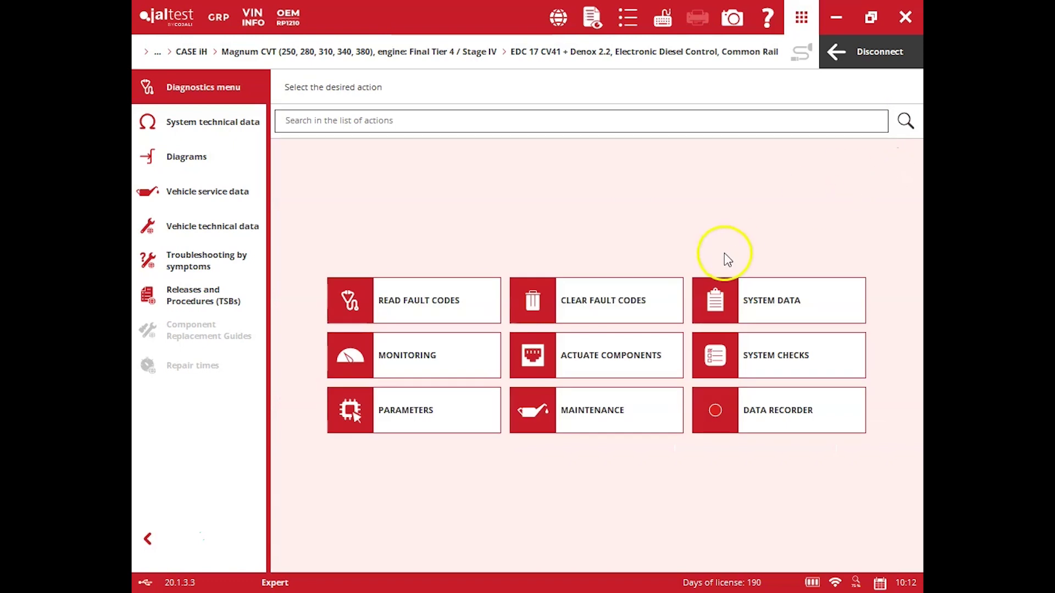
left_click(370, 354)
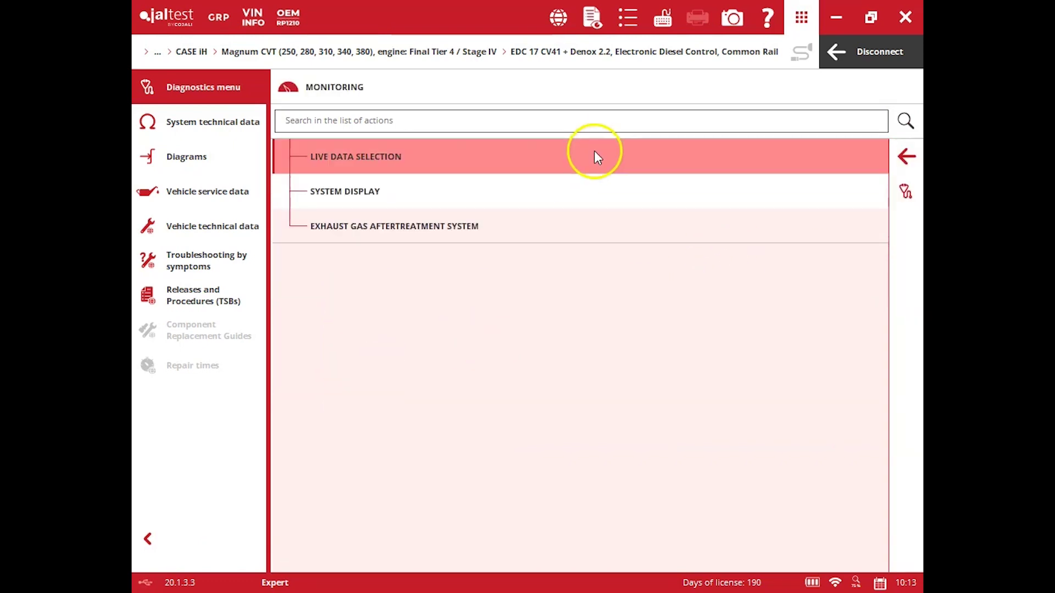
left_click(594, 151)
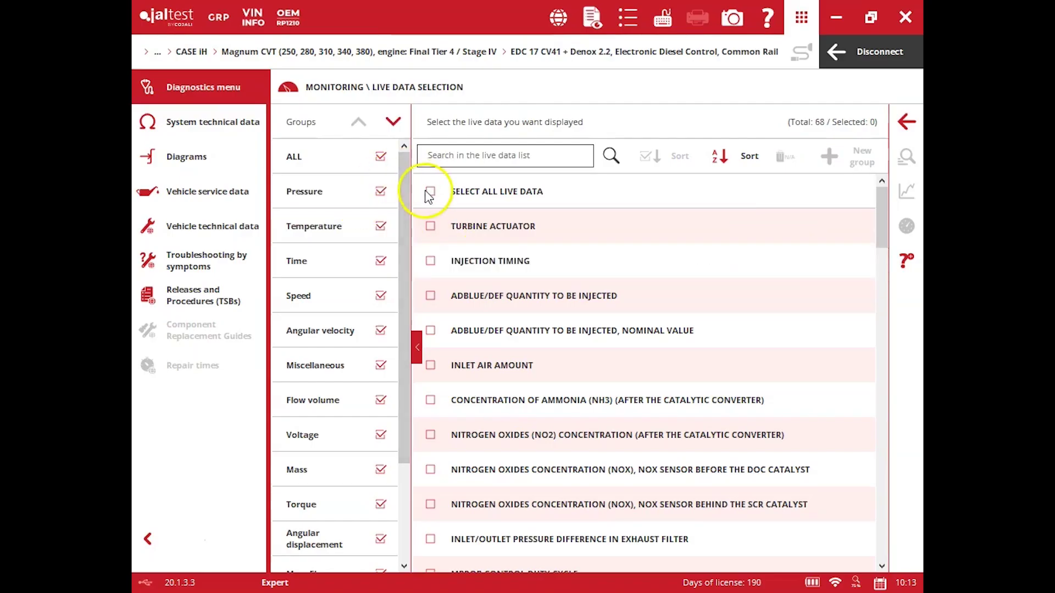
left_click(429, 193)
left_click(907, 156)
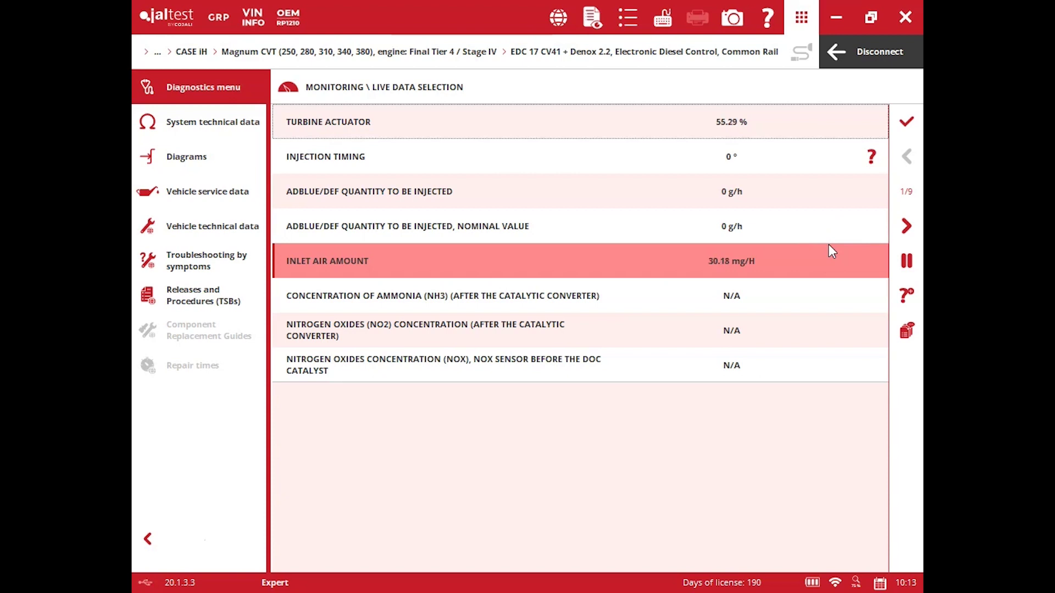
Step: Page through all 68 live readings to the last page
left_click(906, 228)
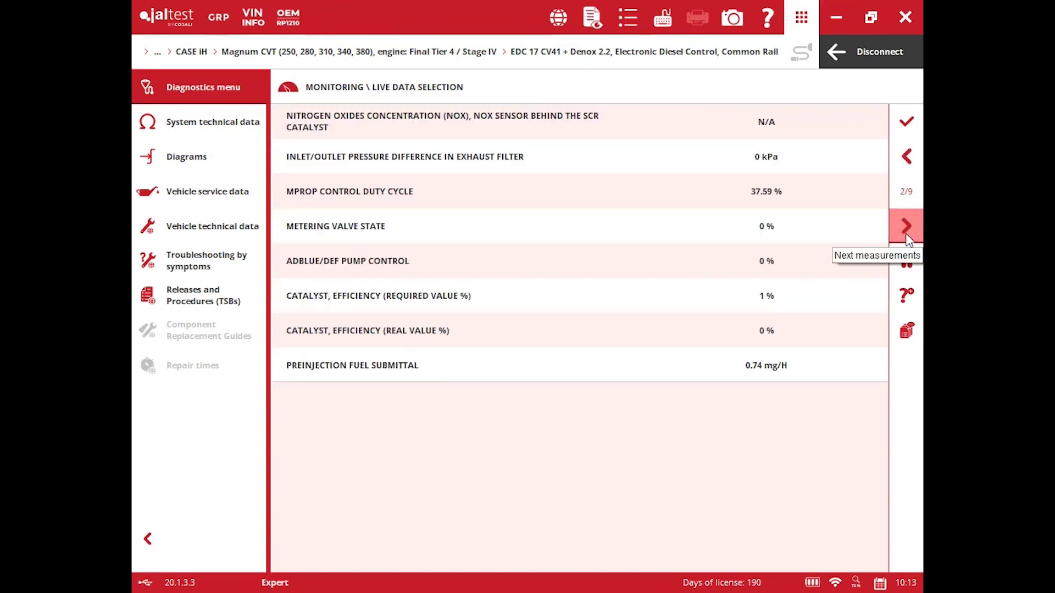
left_click(906, 228)
left_click(907, 228)
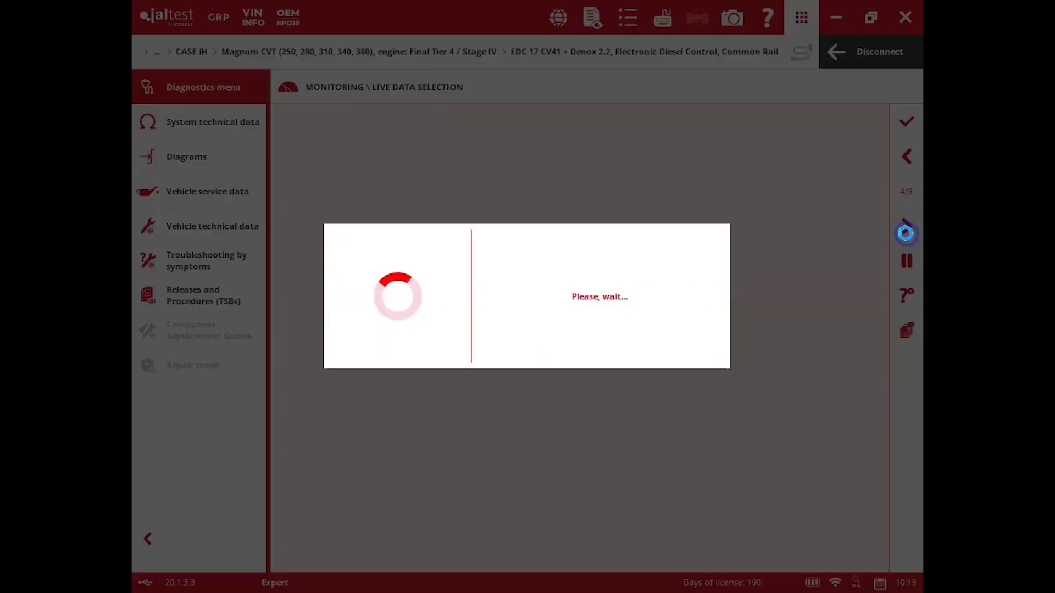
left_click(906, 228)
left_click(906, 228)
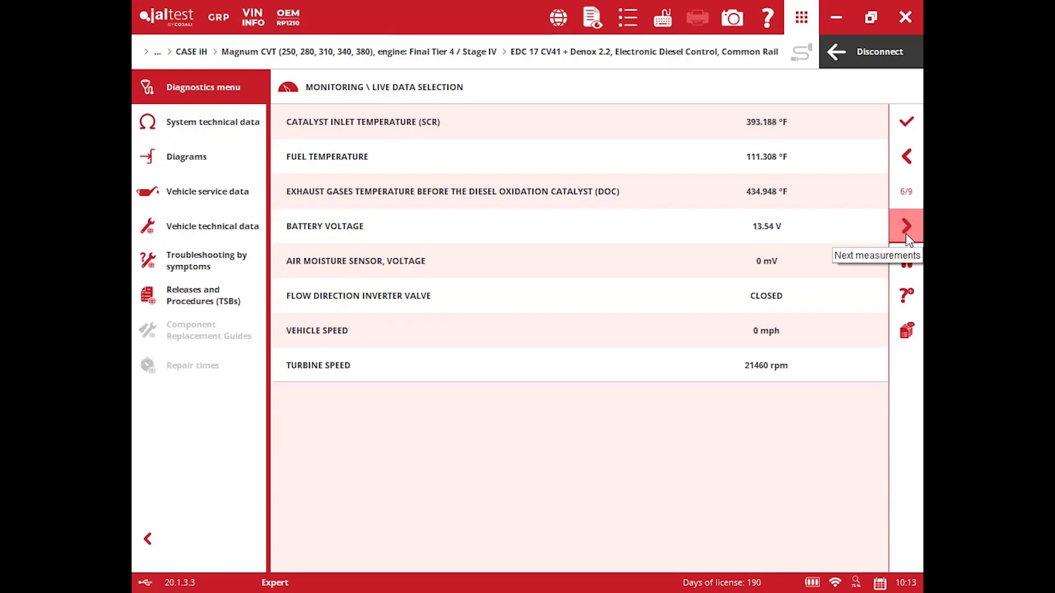
left_click(907, 235)
left_click(906, 235)
left_click(907, 235)
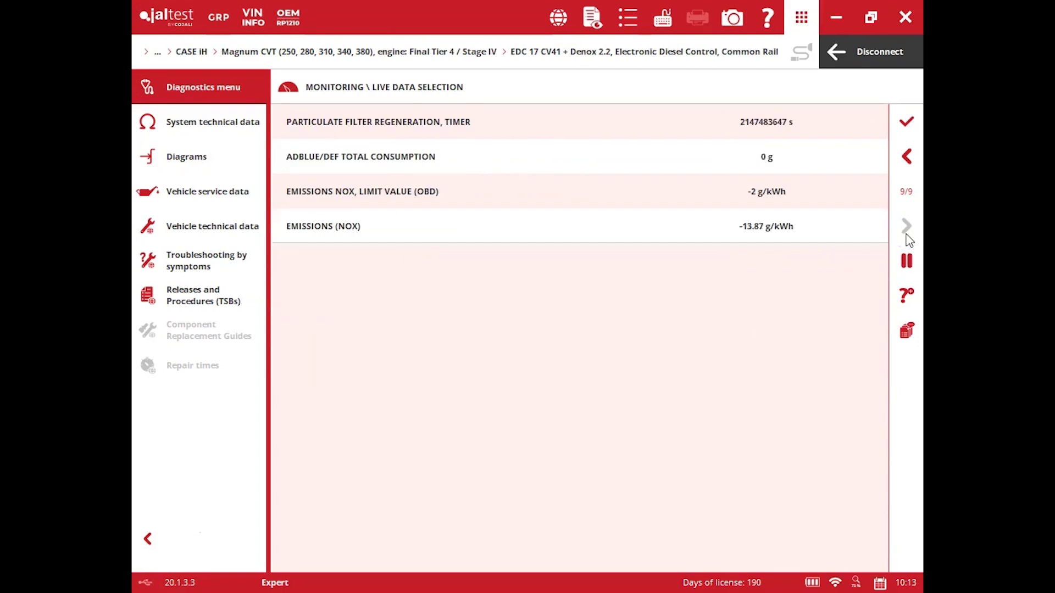
Step: Select the EMISSIONS NOX, LIMIT VALUE (OBD) reading, then return to the Monitoring actions list
left_click(863, 200)
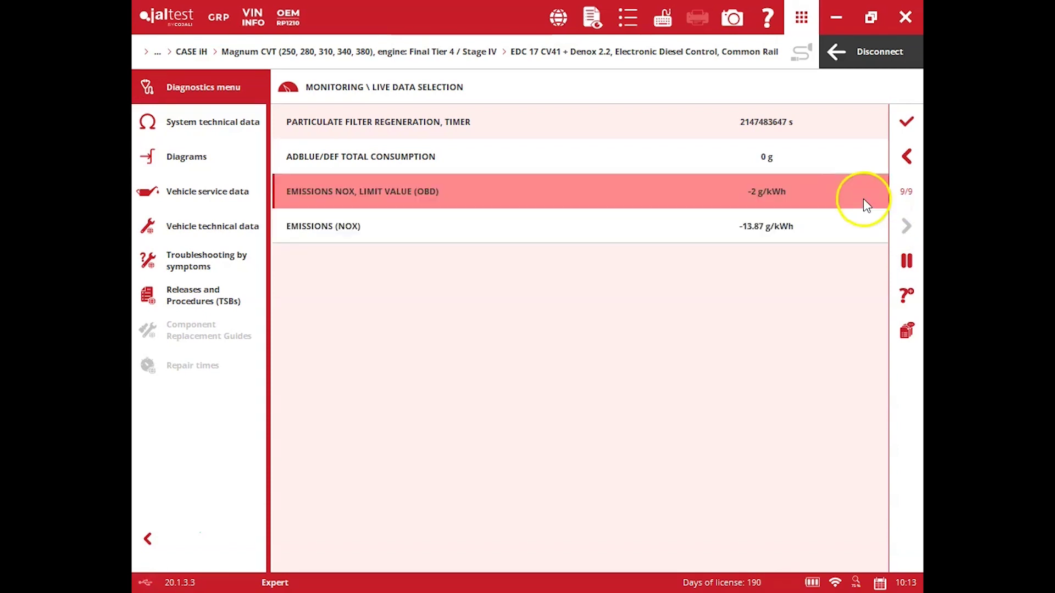
left_click(915, 131)
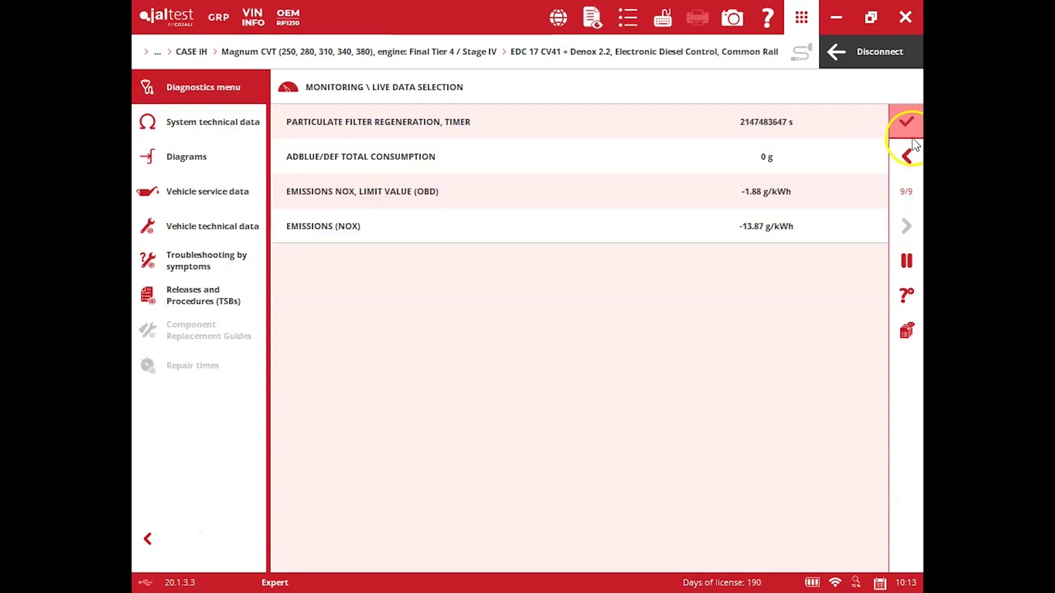
left_click(910, 124)
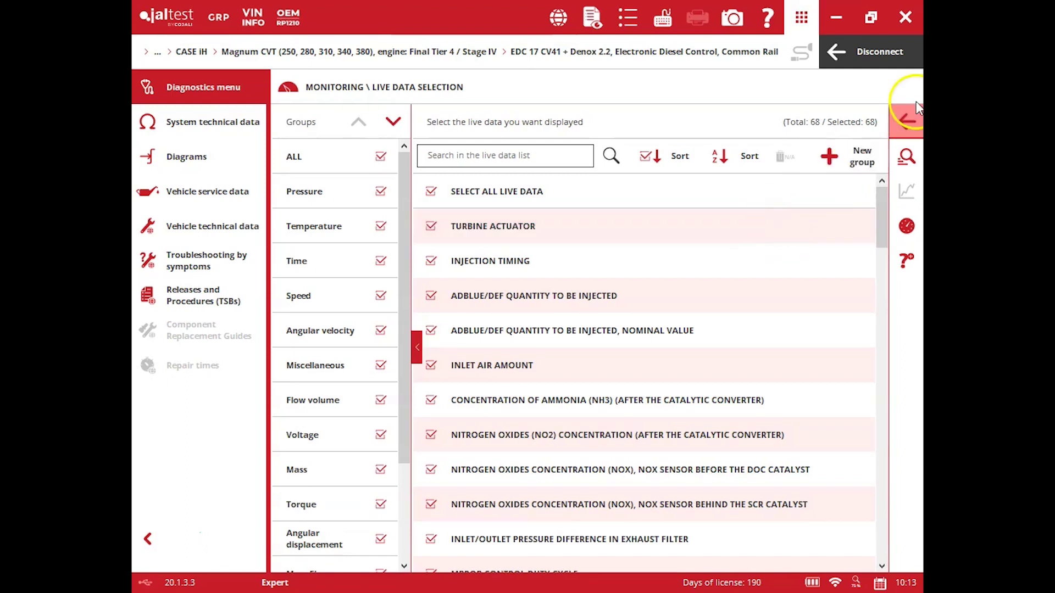
left_click(907, 121)
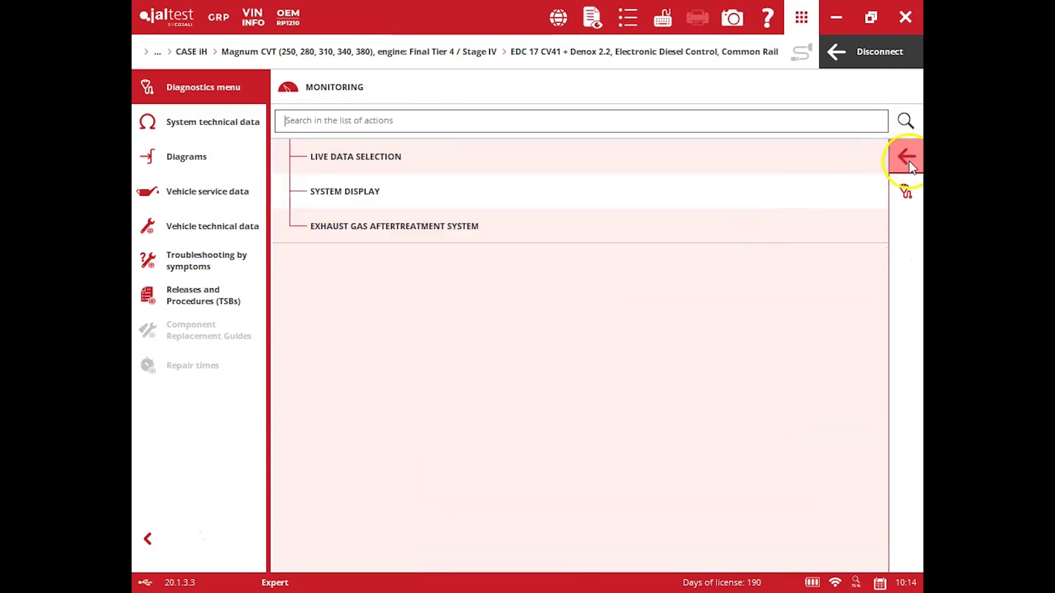
left_click(692, 200)
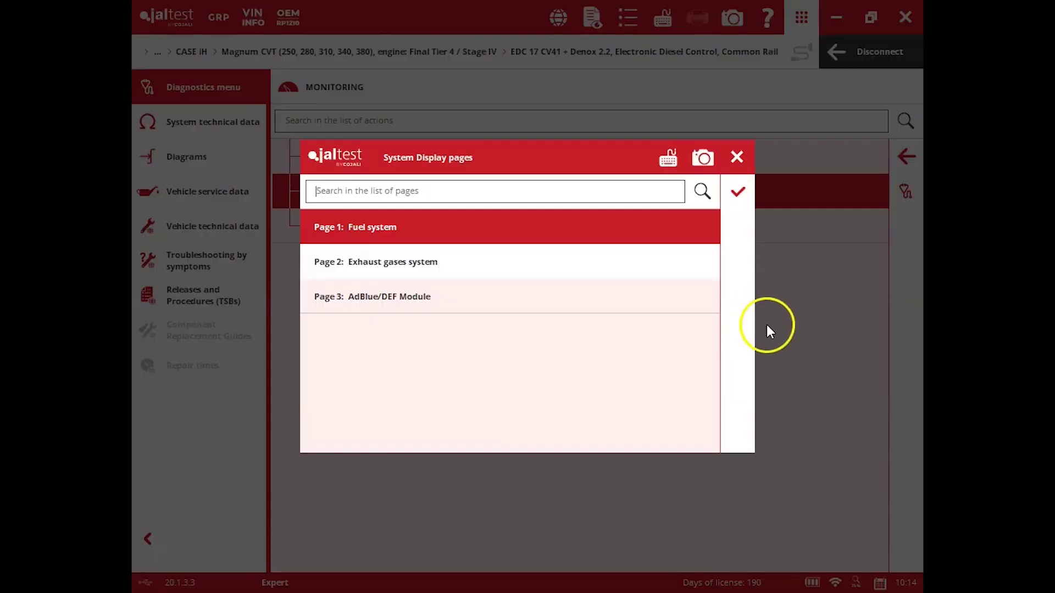
left_click(572, 262)
left_click(737, 192)
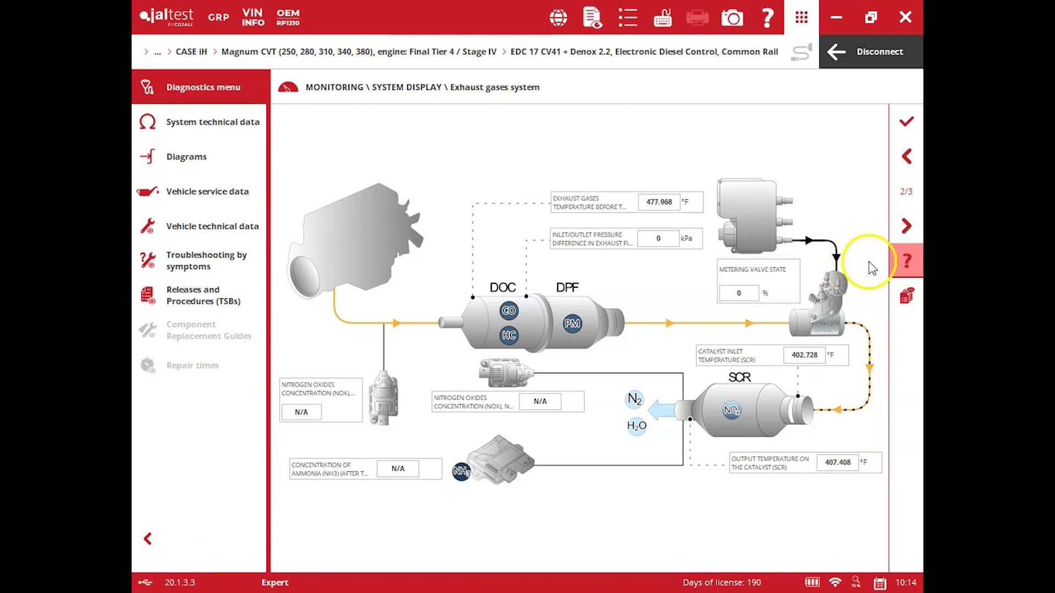
left_click(915, 217)
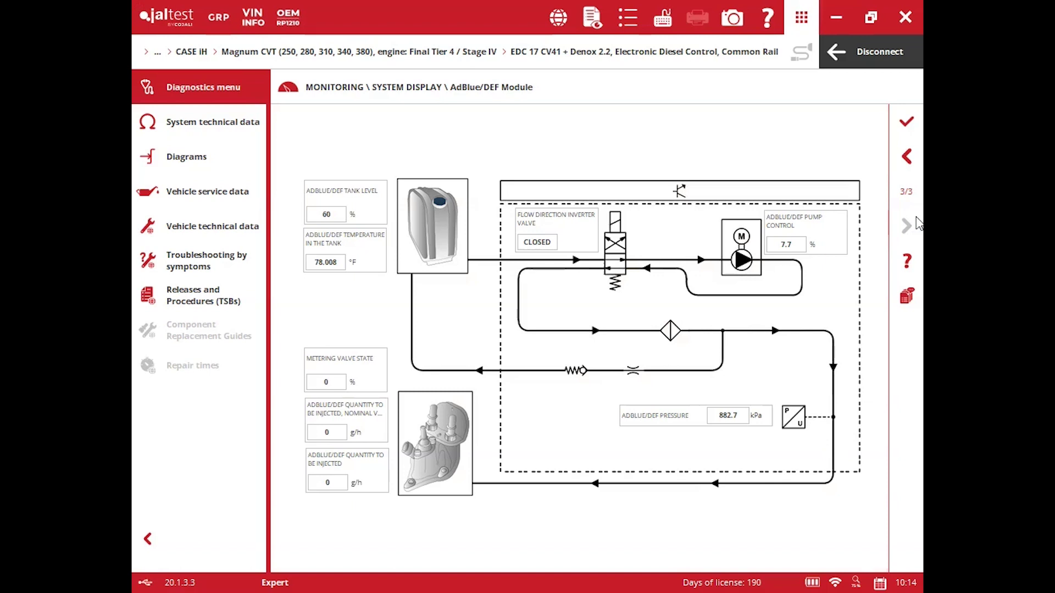
left_click(912, 165)
left_click(912, 165)
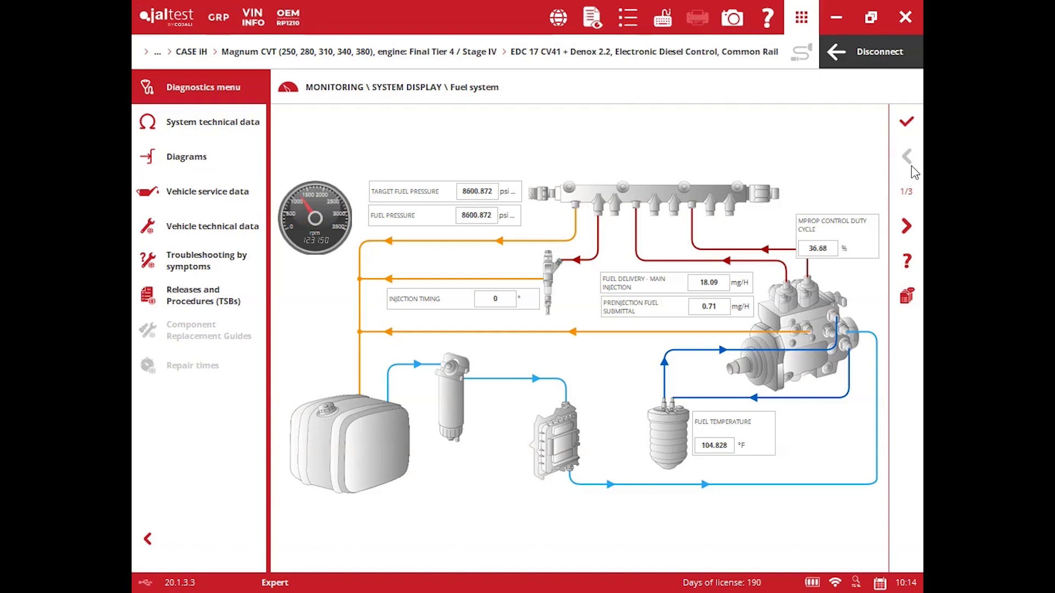
left_click(907, 123)
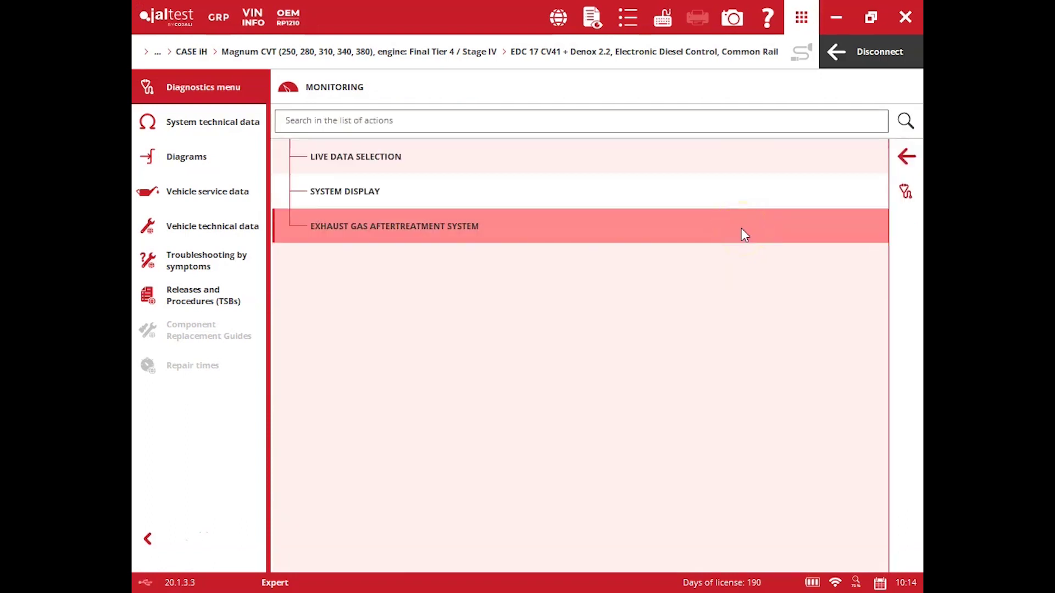
Step: Open Actuate Components and start, then cancel, the Cylinder Cut-Out test after its preconditions show
left_click(906, 156)
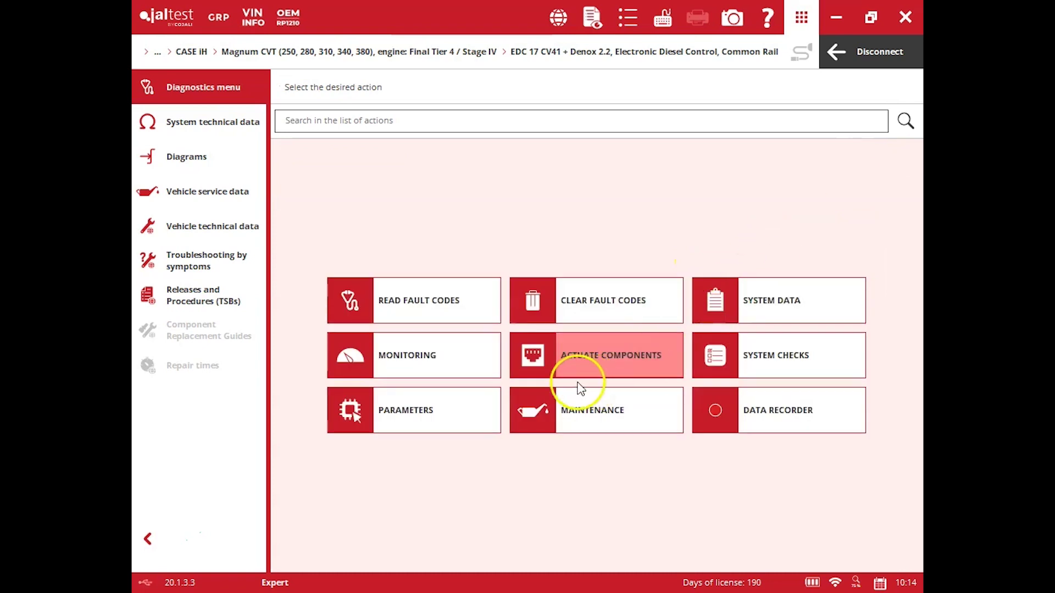
left_click(584, 358)
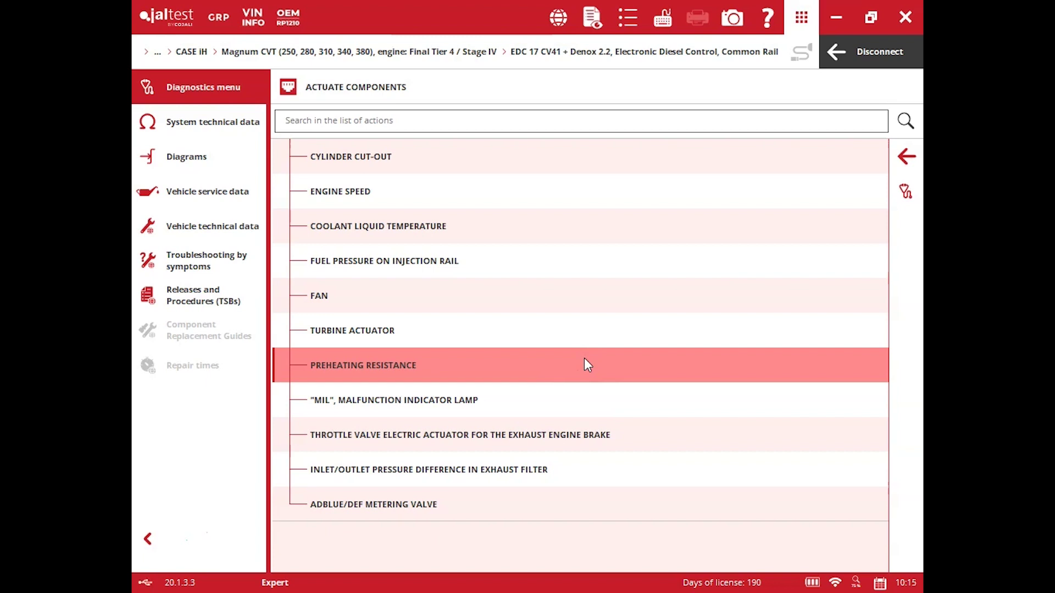
left_click(694, 166)
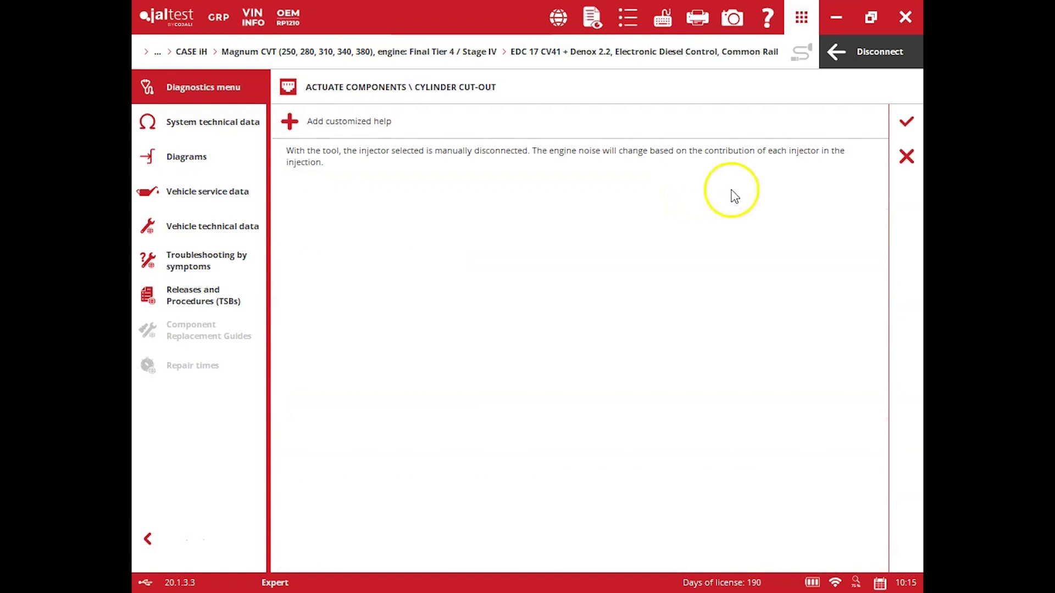
left_click(902, 124)
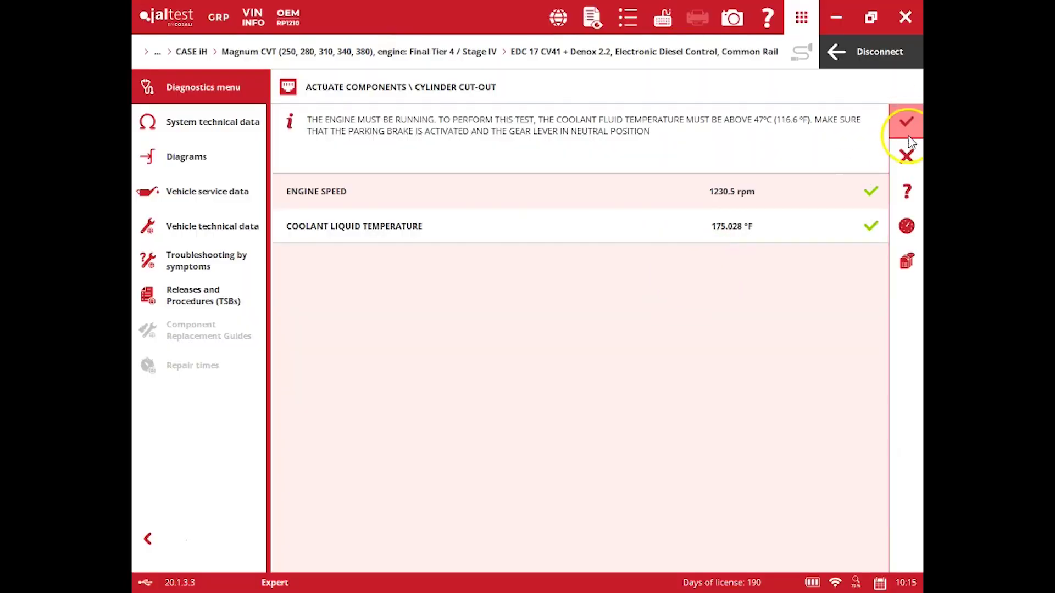
left_click(902, 155)
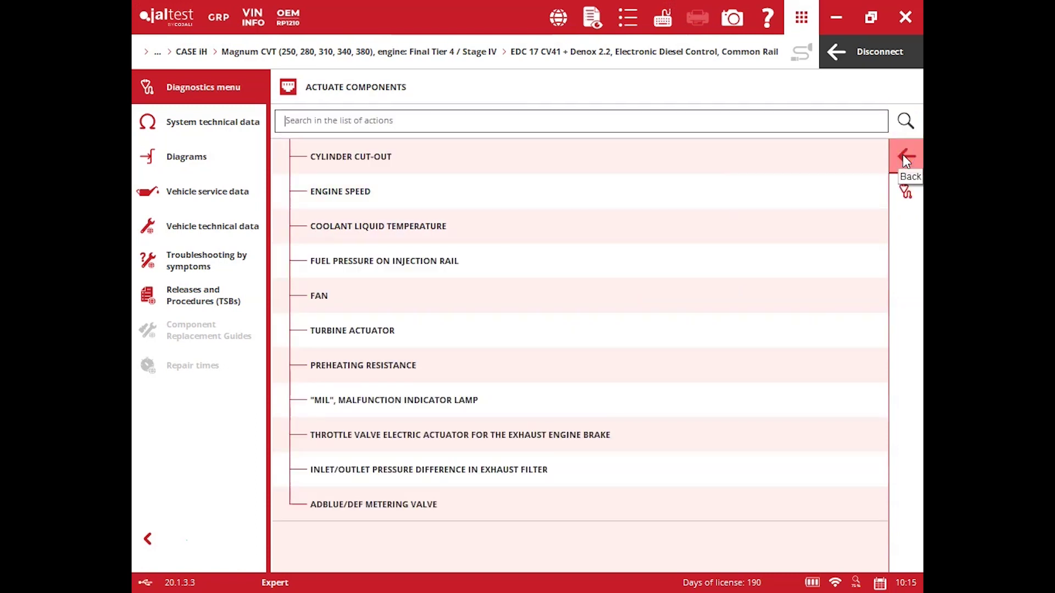
Step: Look over Maintenance's regeneration, counter restart and component replacement actions, then return to the actions menu
left_click(903, 155)
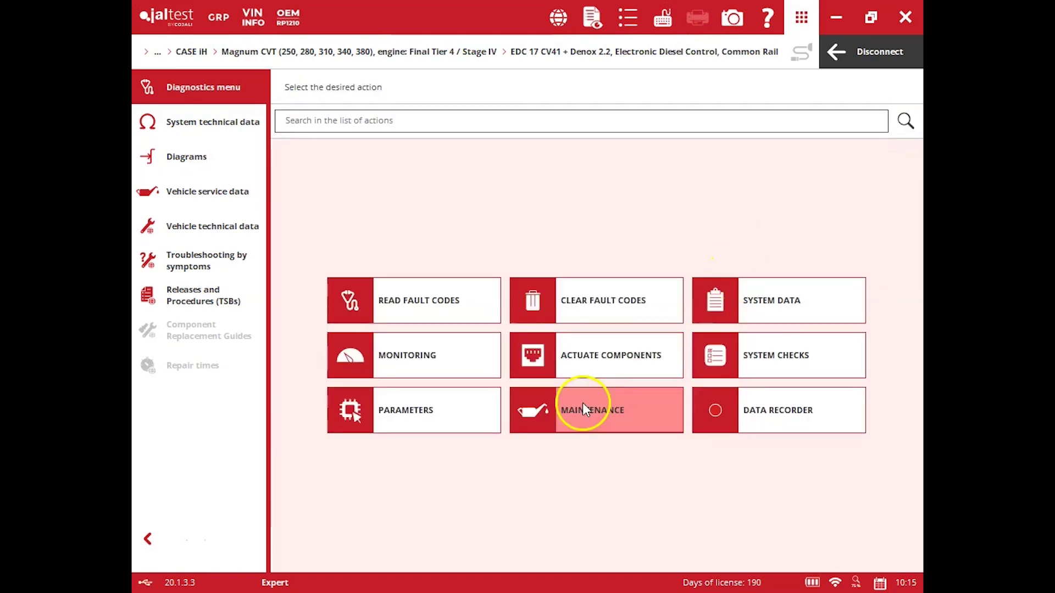
left_click(640, 411)
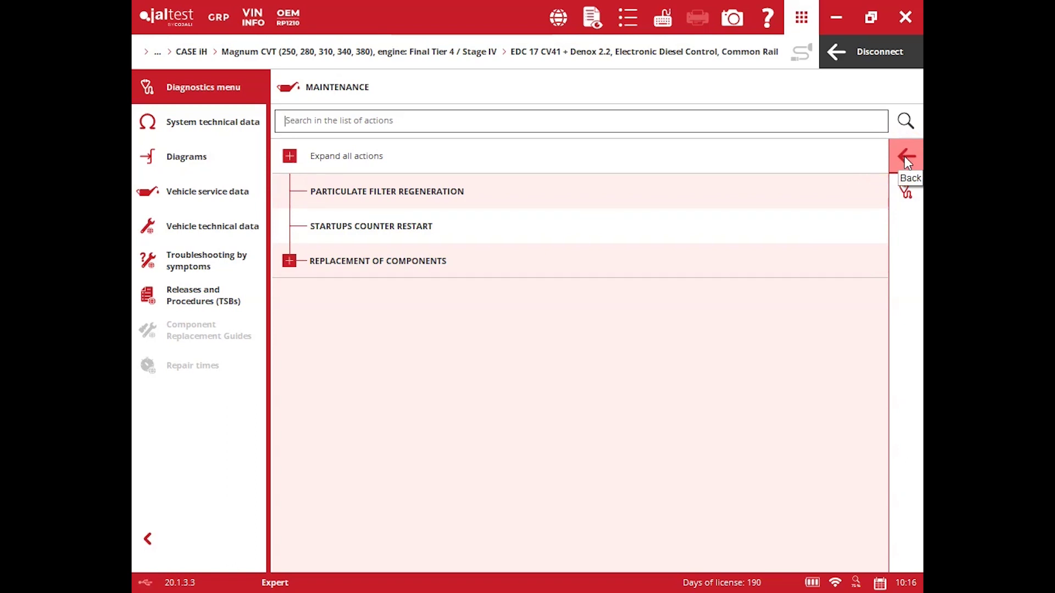
left_click(907, 161)
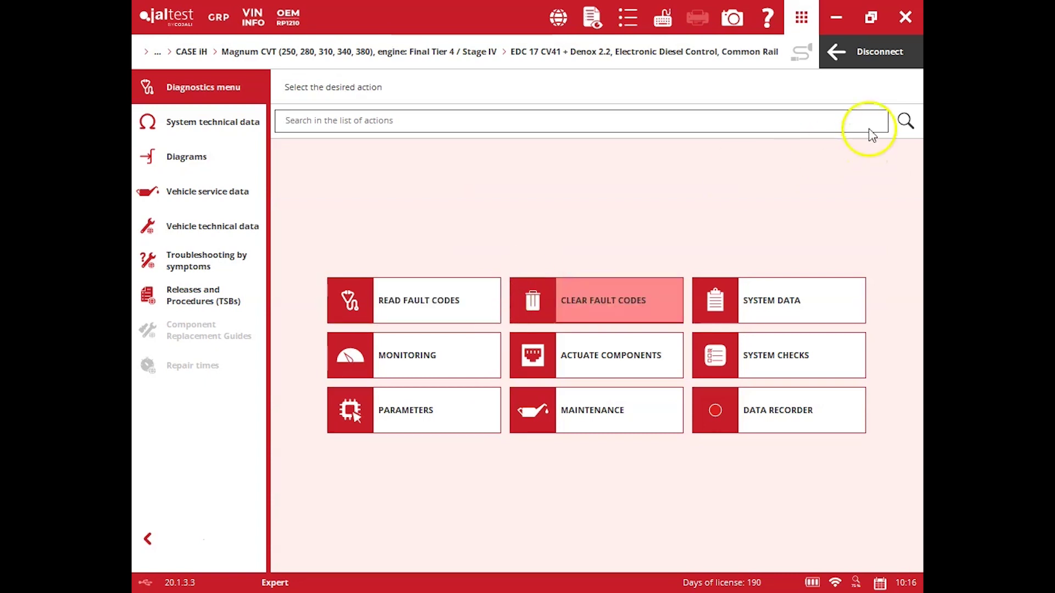
Step: Disconnect the engine unit, connect to HCU Hitch control, and preview its Calibration list
left_click(859, 55)
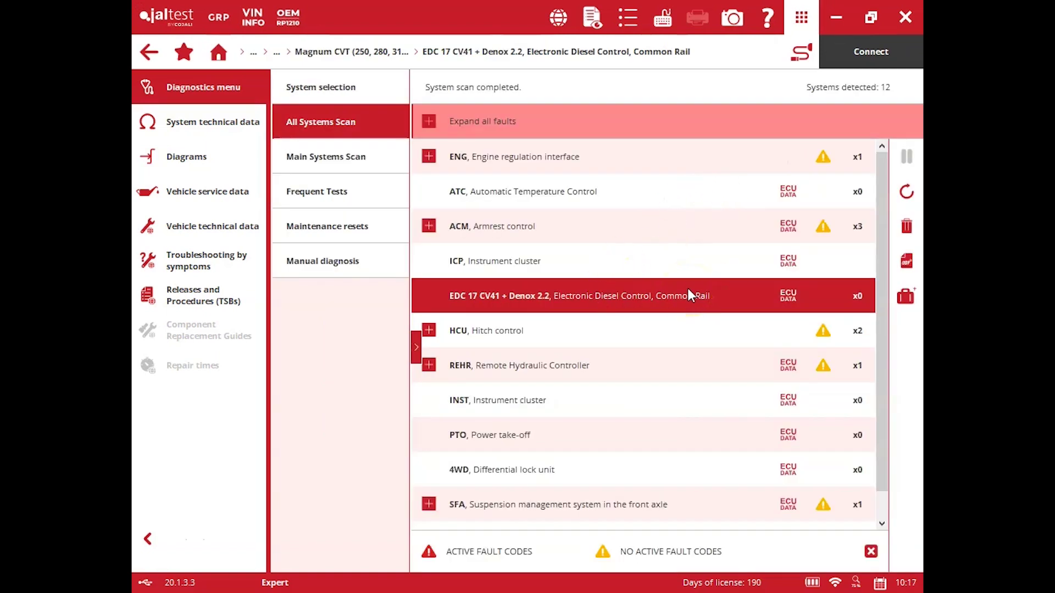
left_click(666, 332)
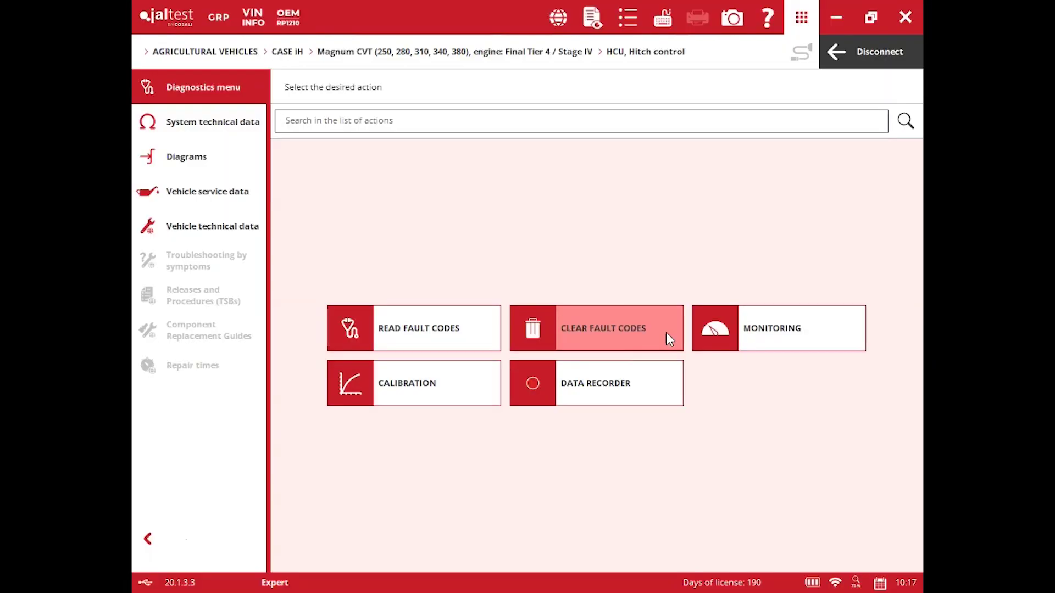
left_click(452, 373)
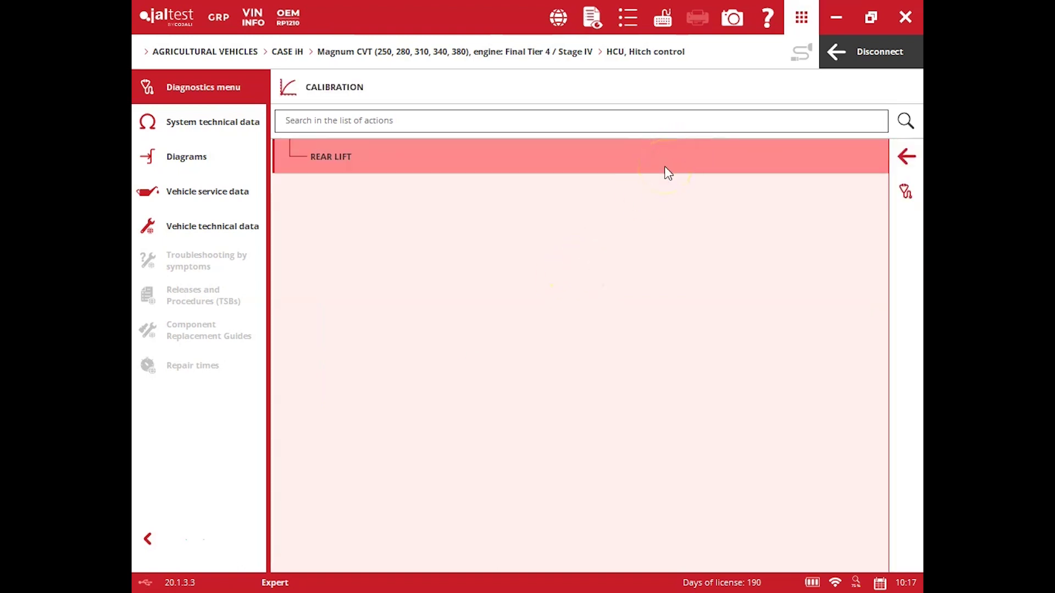
left_click(906, 156)
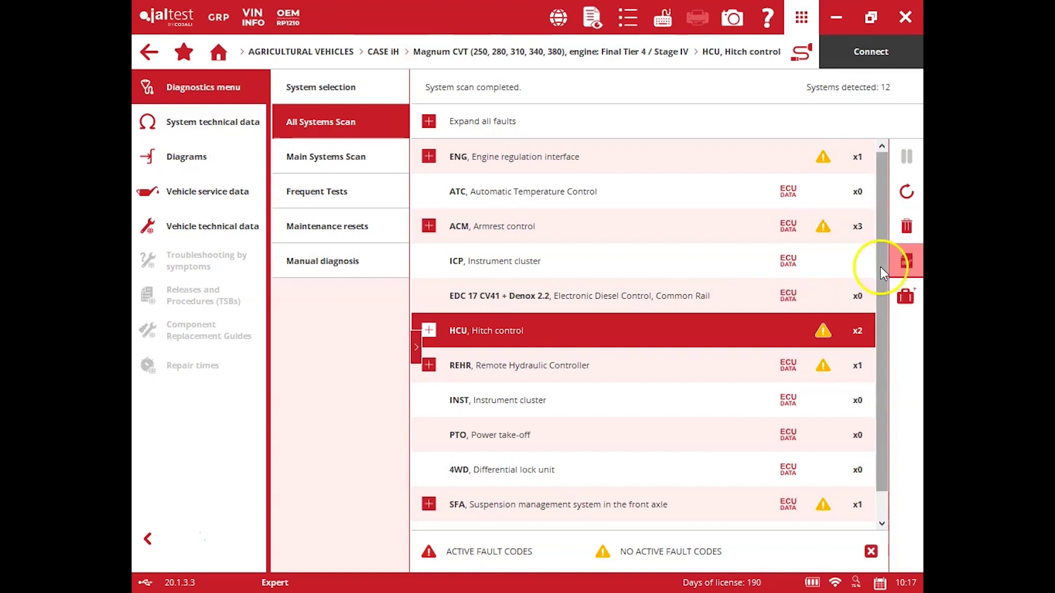
Step: Connect to the SFA front-axle suspension unit and open its Calibration actions
left_click_drag(881, 266, 881, 293)
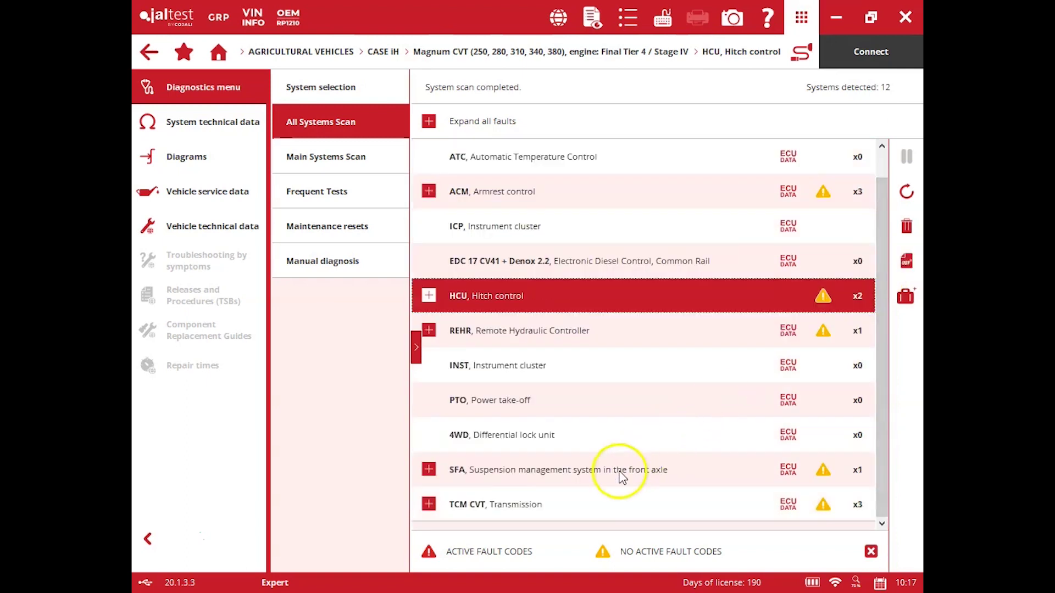
left_click(630, 476)
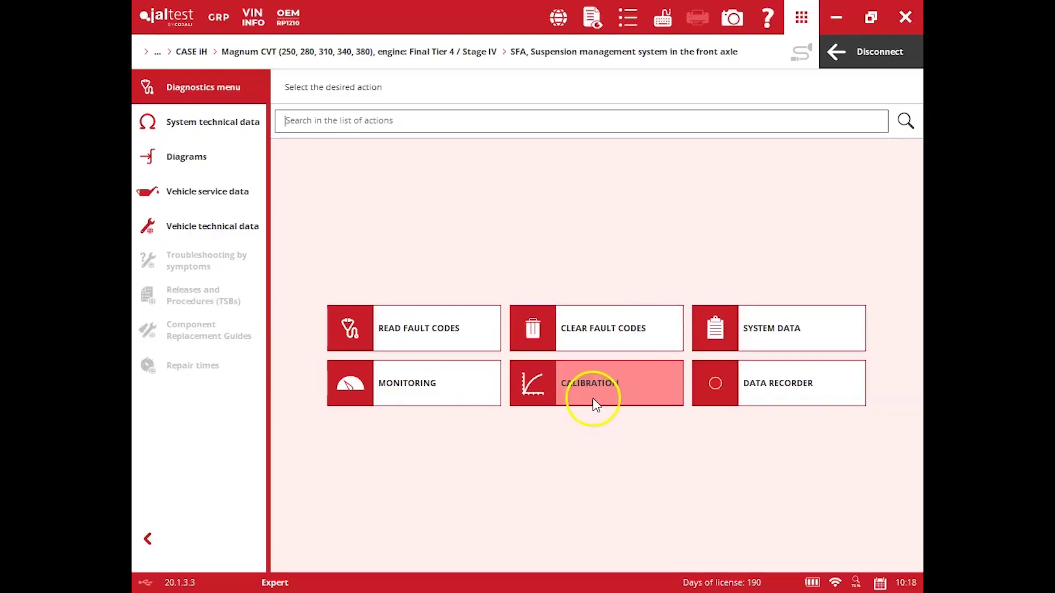
left_click(595, 397)
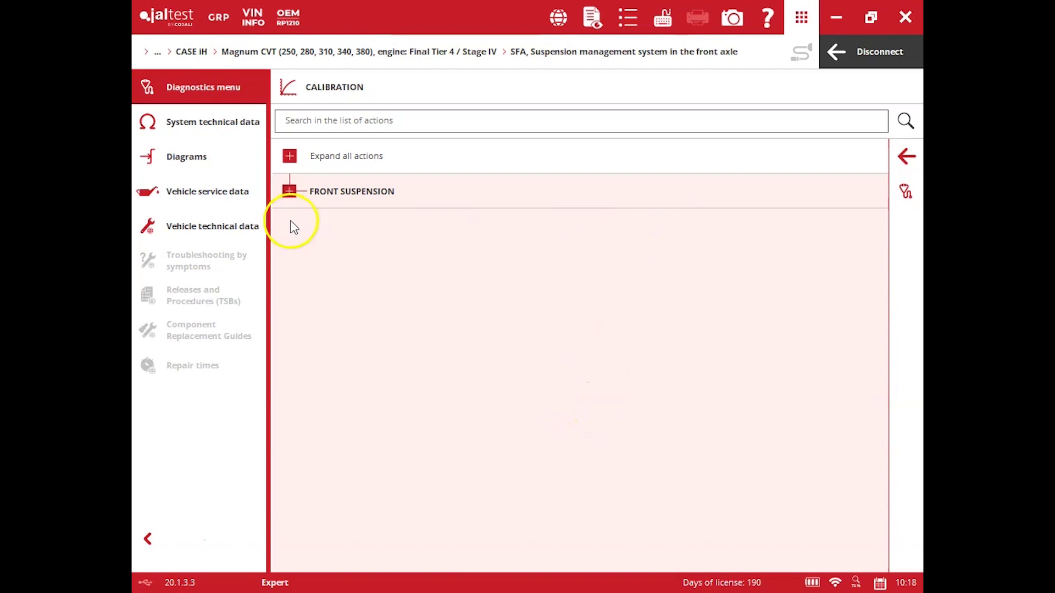
Step: Preview the Front Suspension CVT calibration under Expert Mode, then cancel back to the actions menu
left_click(290, 190)
left_click(434, 260)
left_click(633, 312)
left_click(630, 347)
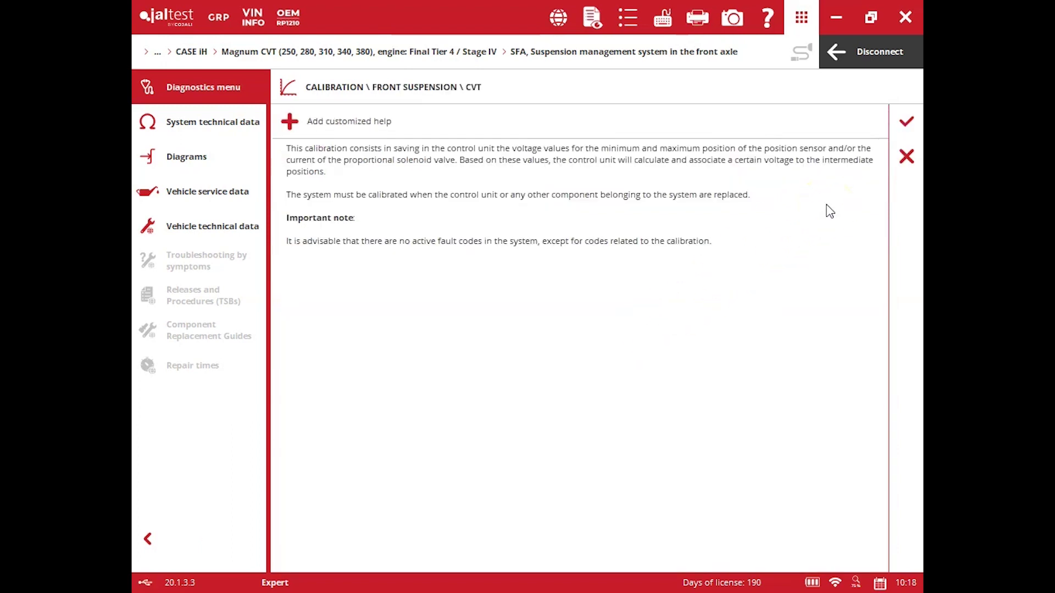
left_click(903, 159)
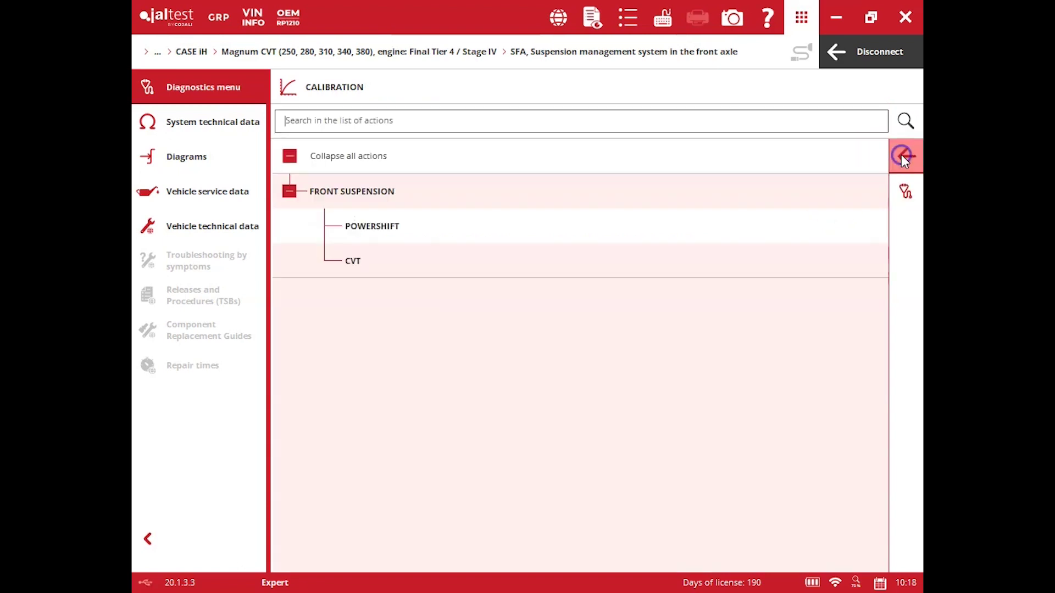
left_click(904, 158)
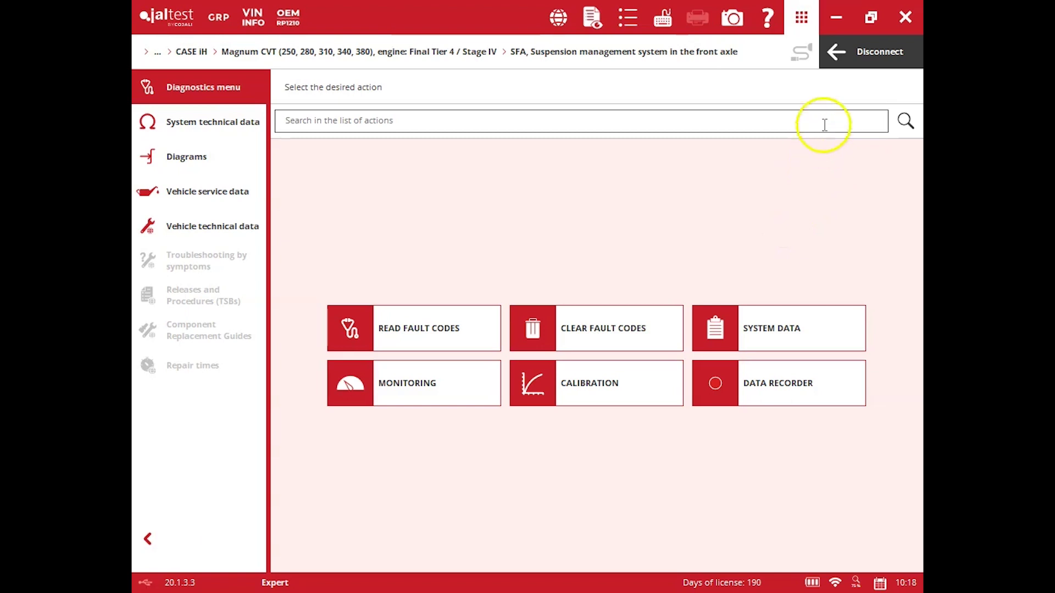
Step: Switch from the suspension unit to TCM CVT, Transmission and open its Calibration actions
left_click(849, 62)
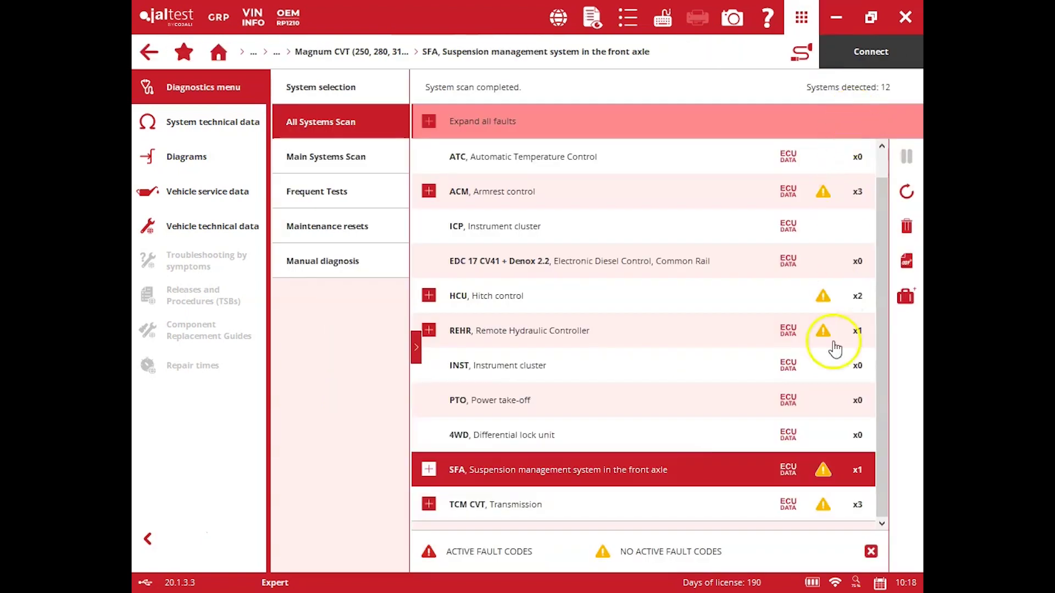
left_click(676, 501)
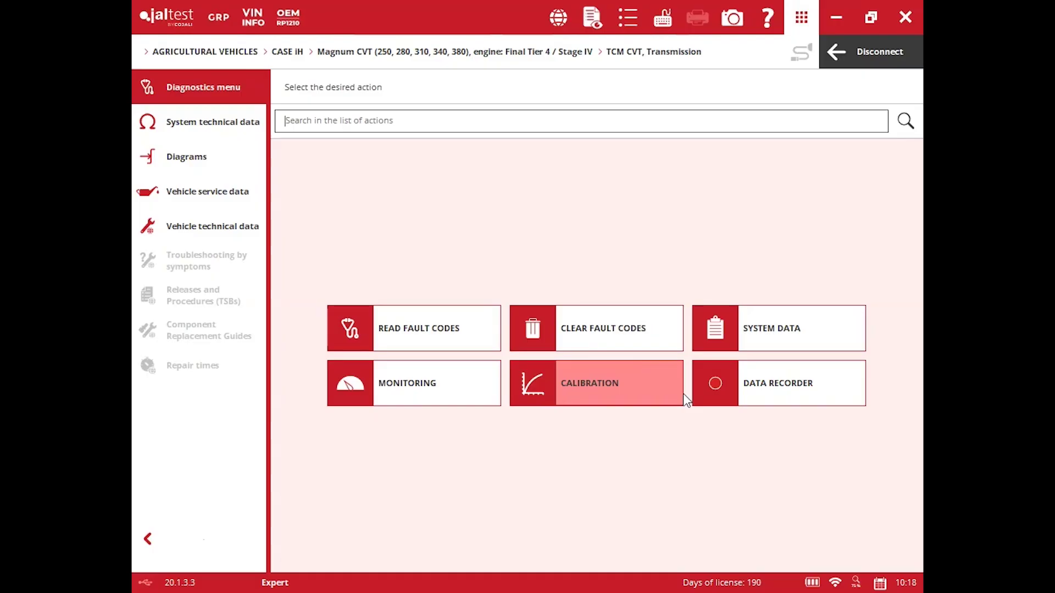
left_click(628, 386)
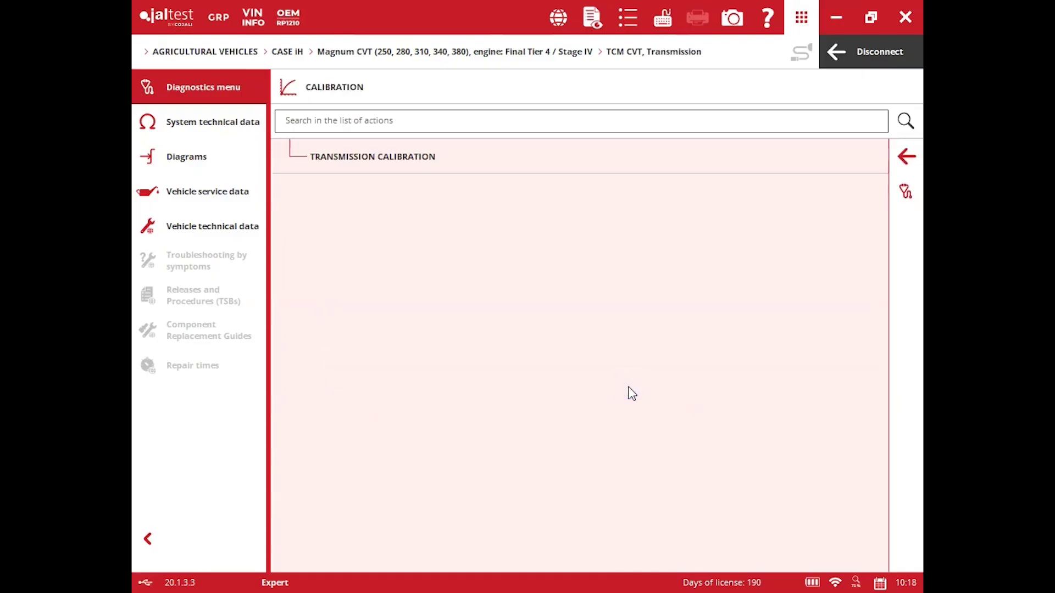
Step: Open Transmission Calibration and accept the Expert Mode terms to view its instructions
left_click(758, 165)
left_click(632, 314)
left_click(634, 340)
left_click(700, 346)
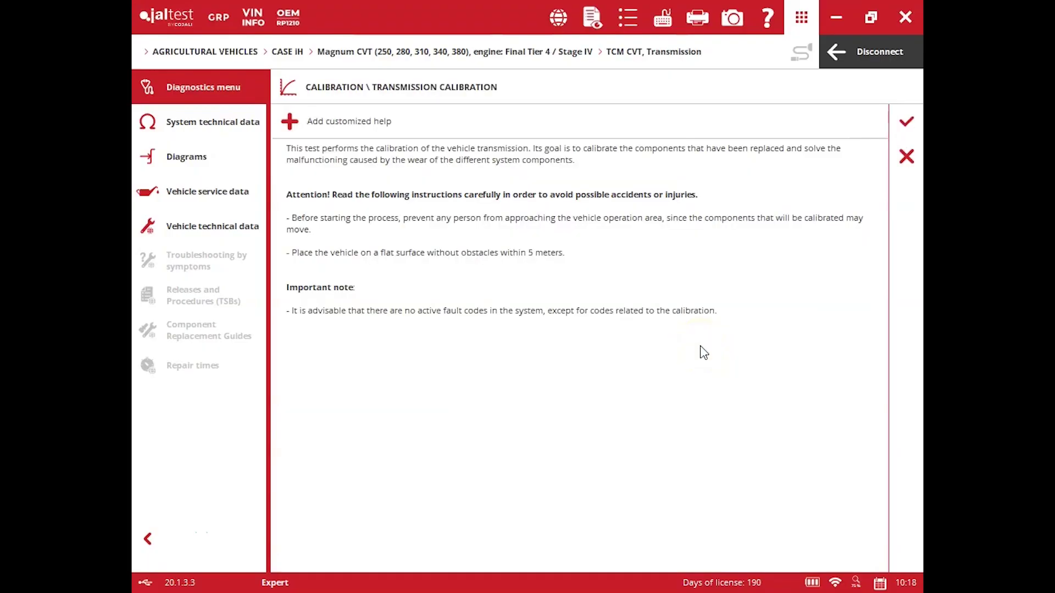
left_click(775, 273)
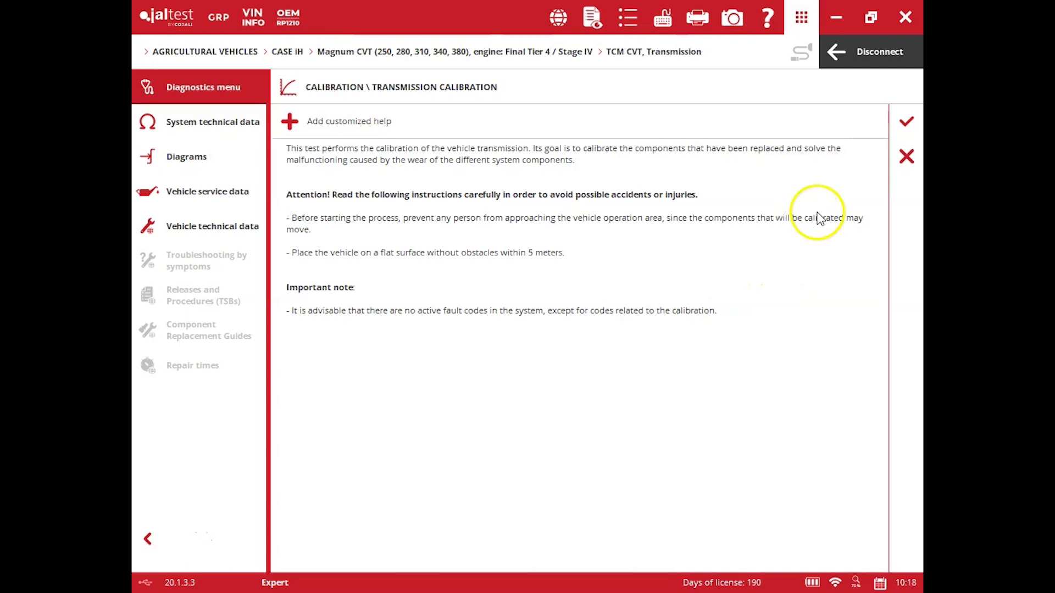